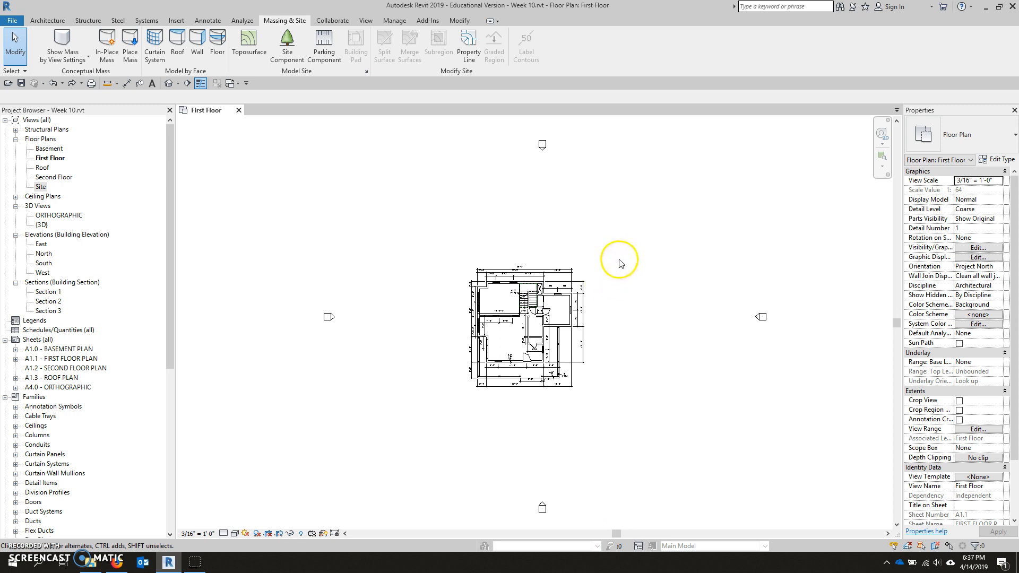
Step: Open the default 3D view and examine the house model from several angles
click(168, 84)
scroll(397, 212, down, 3)
shift+middle_drag(562, 248, 562, 305)
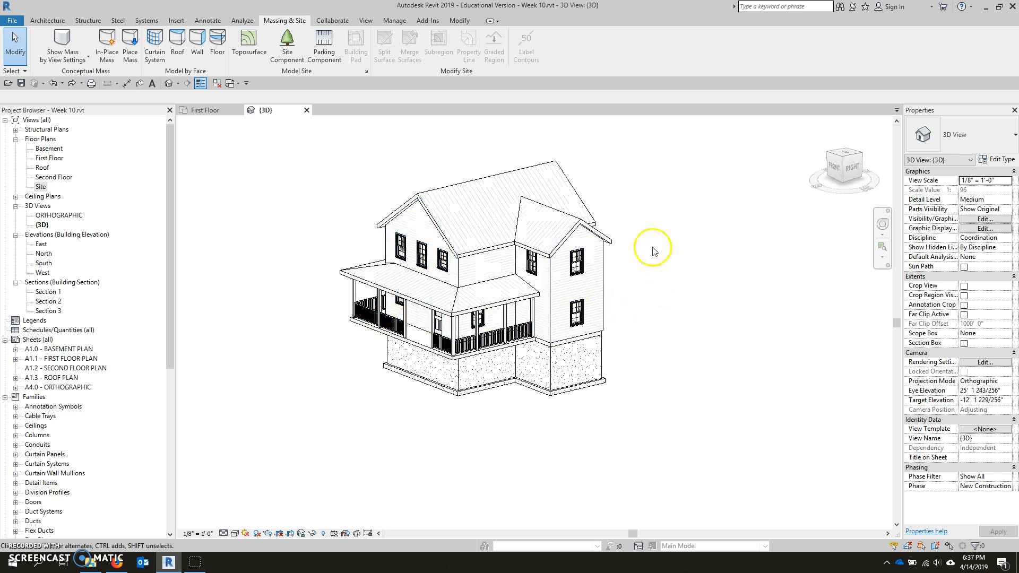
shift+middle_drag(654, 251, 618, 257)
scroll(618, 257, up, 3)
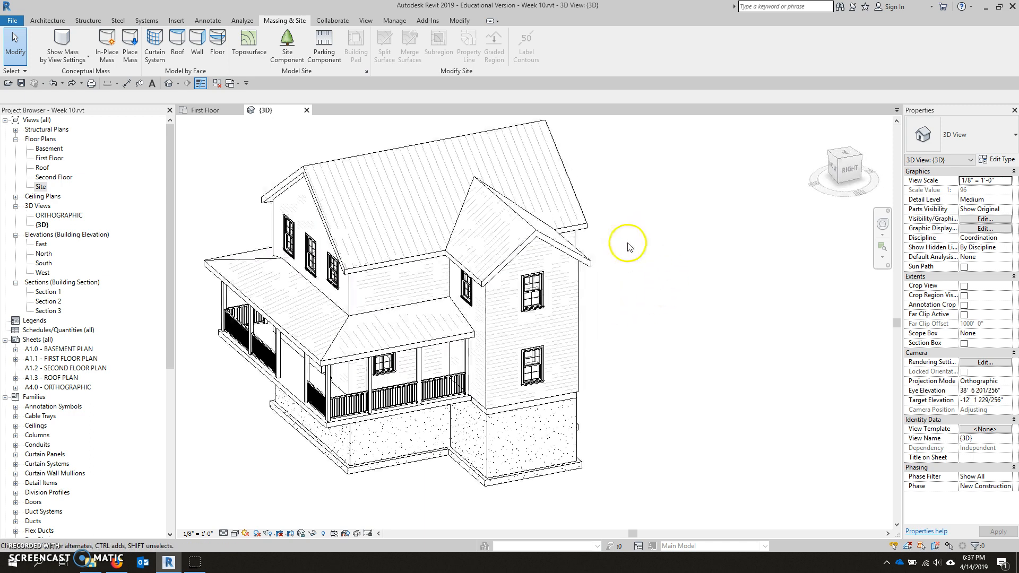
scroll(655, 277, down, 3)
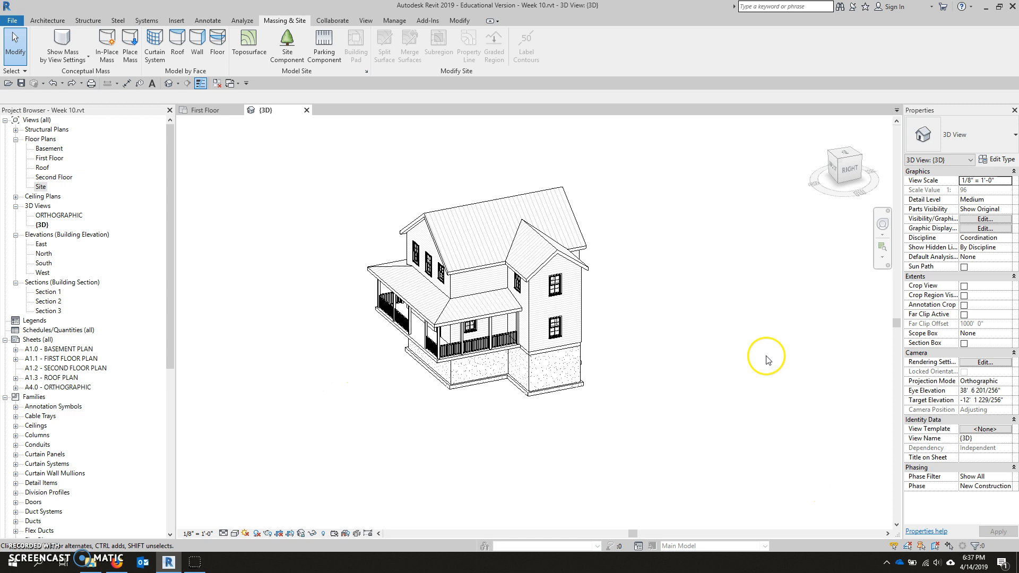
shift+middle_drag(666, 334, 691, 322)
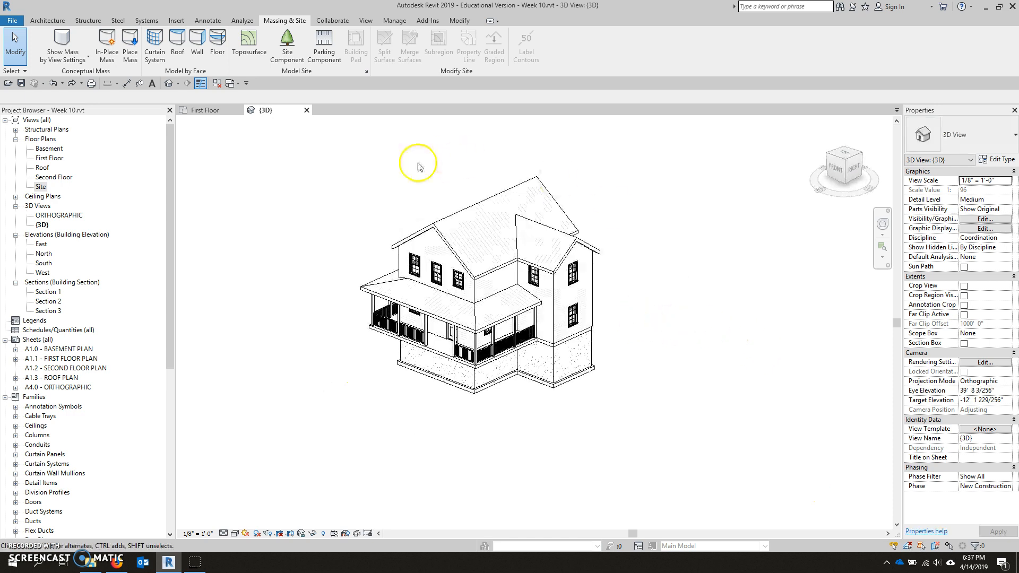
Step: Open the Site floor plan
double_click(40, 188)
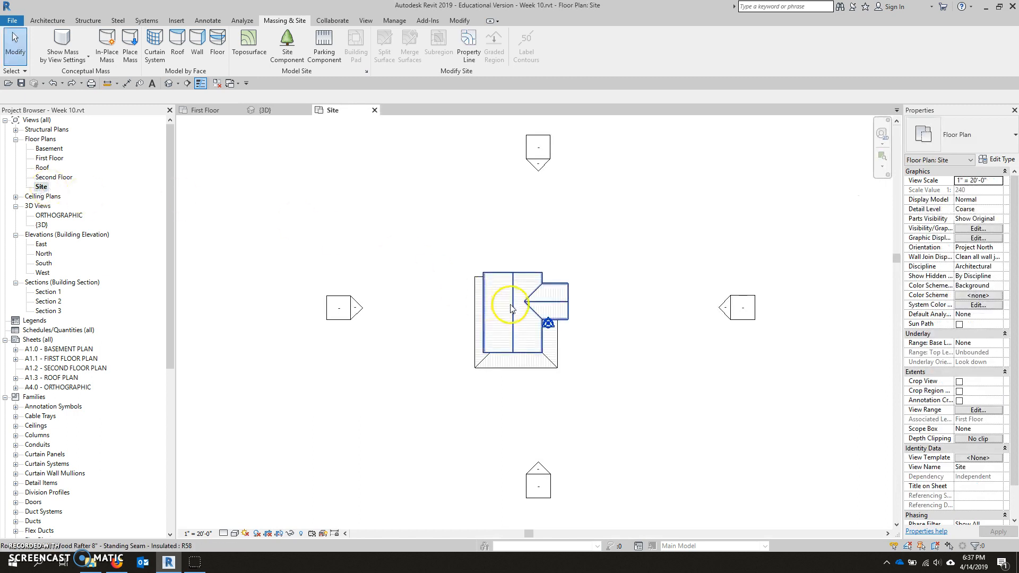
scroll(512, 305, down, 2)
middle_drag(501, 291, 521, 300)
scroll(527, 294, up, 1)
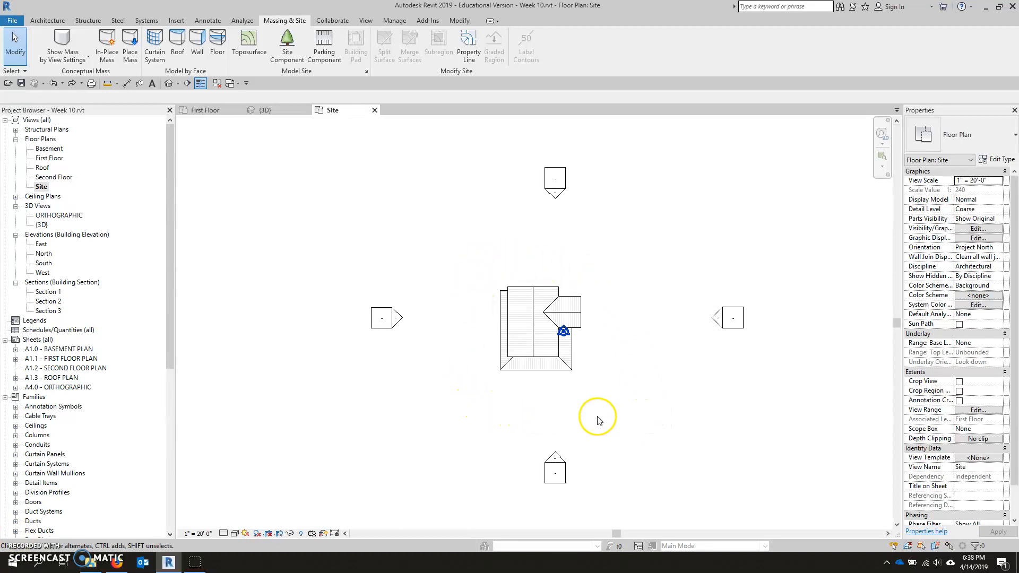
scroll(596, 340, up, 5)
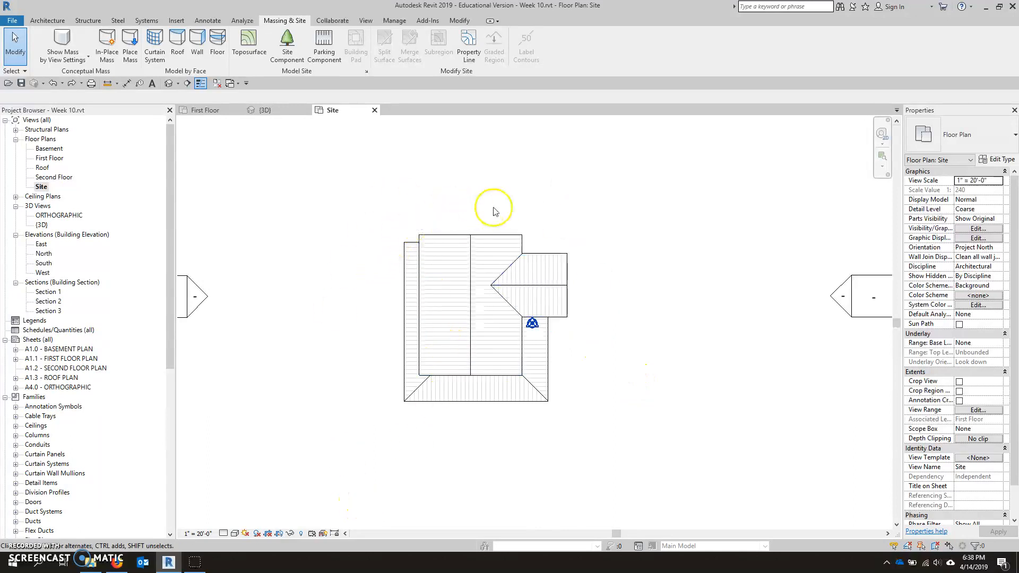
scroll(589, 313, down, 3)
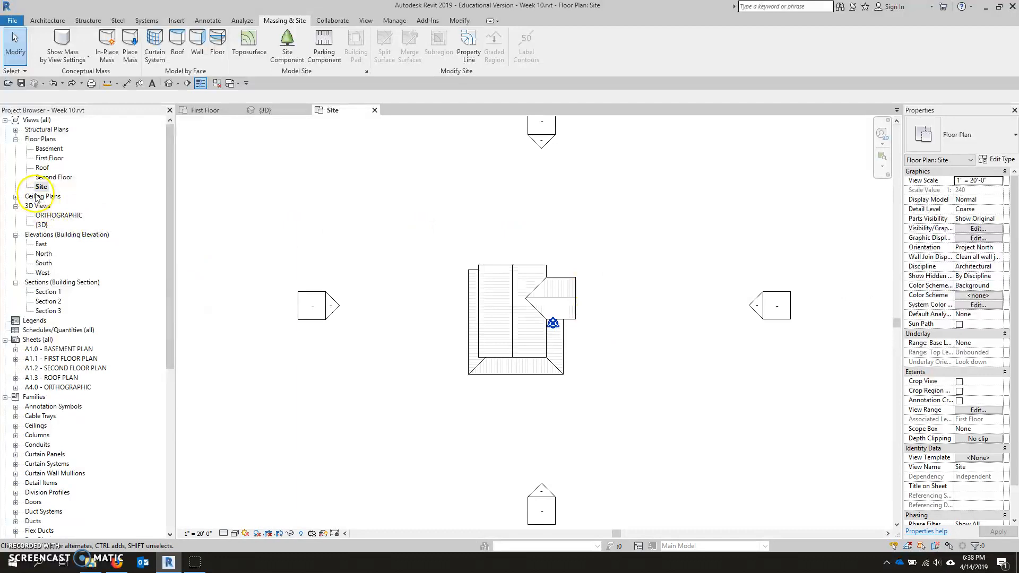
scroll(428, 400, up, 5)
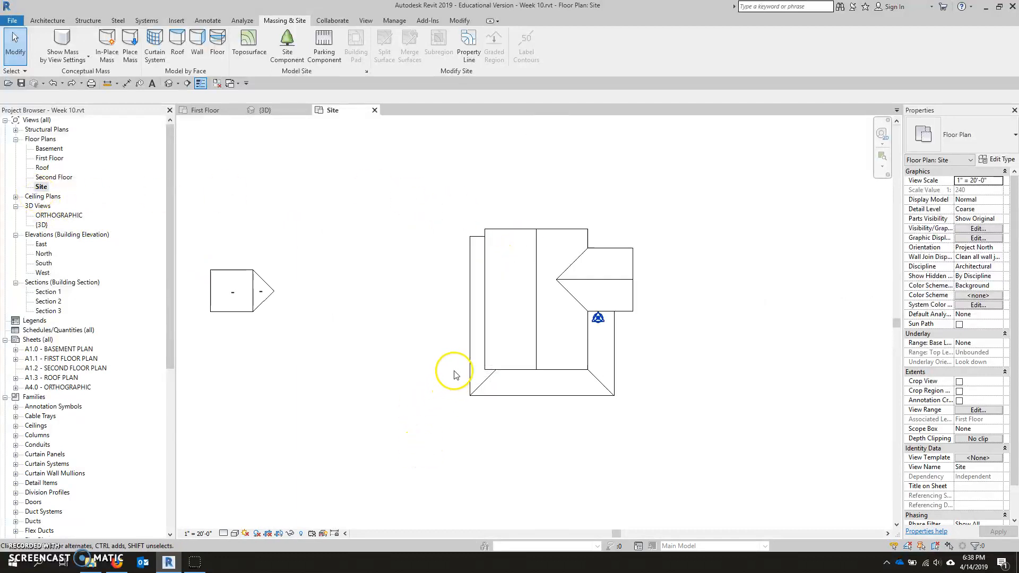
middle_drag(406, 355, 409, 358)
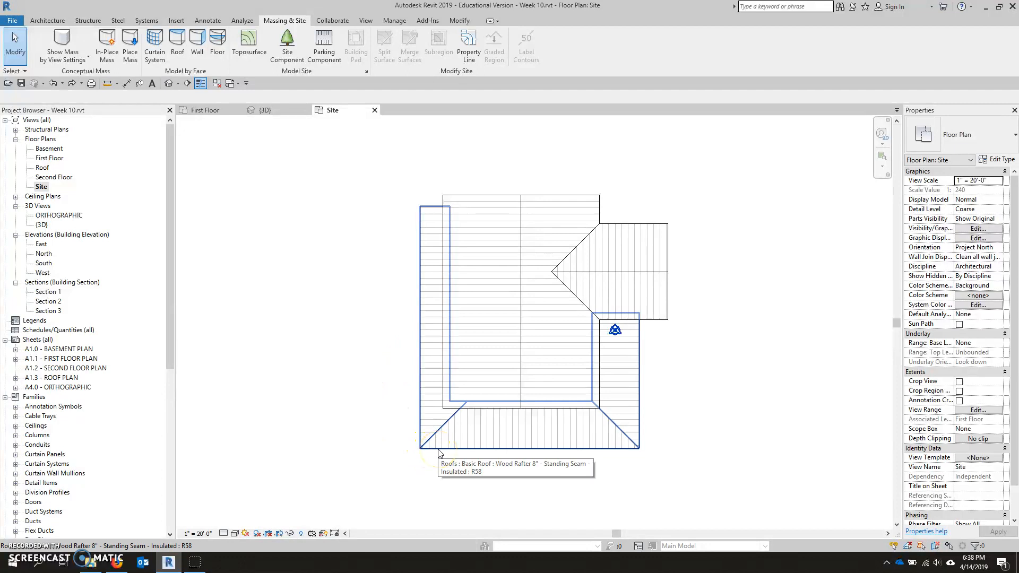
Step: Temporarily hide the porch roof and the main roof in the Site plan using Hide Element
click(477, 448)
click(562, 194)
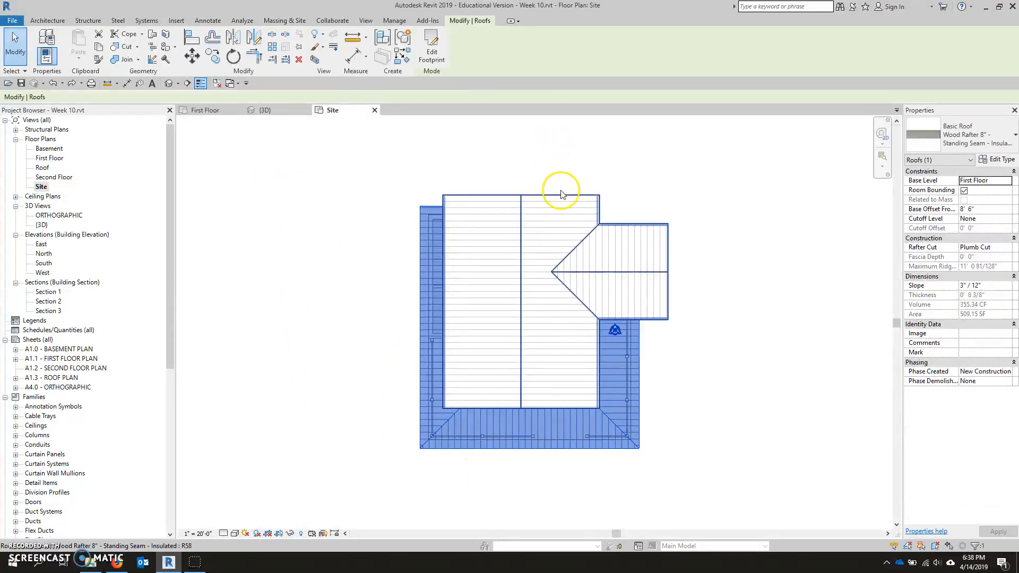
ctrl+click(554, 194)
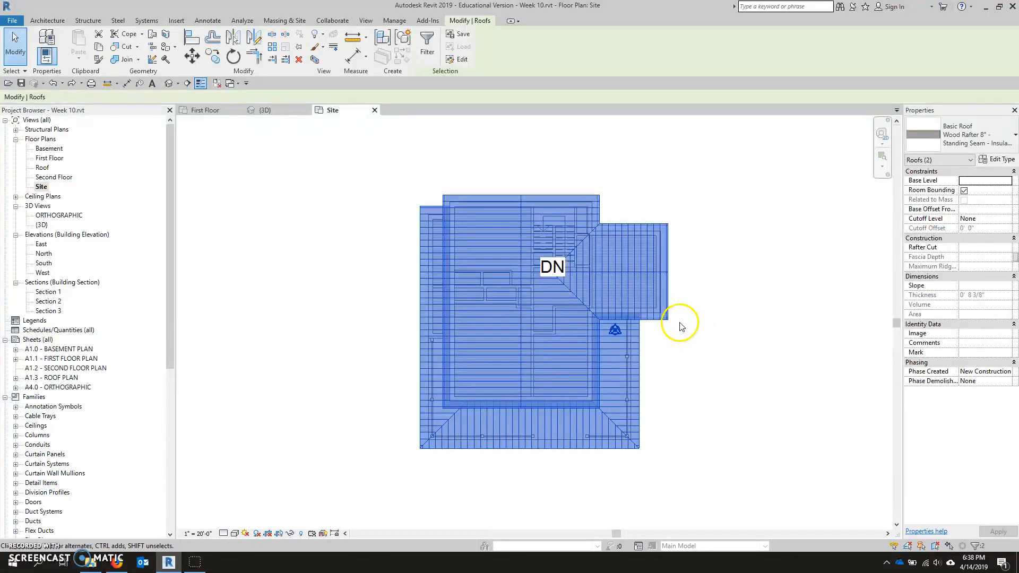
scroll(671, 320, down, 1)
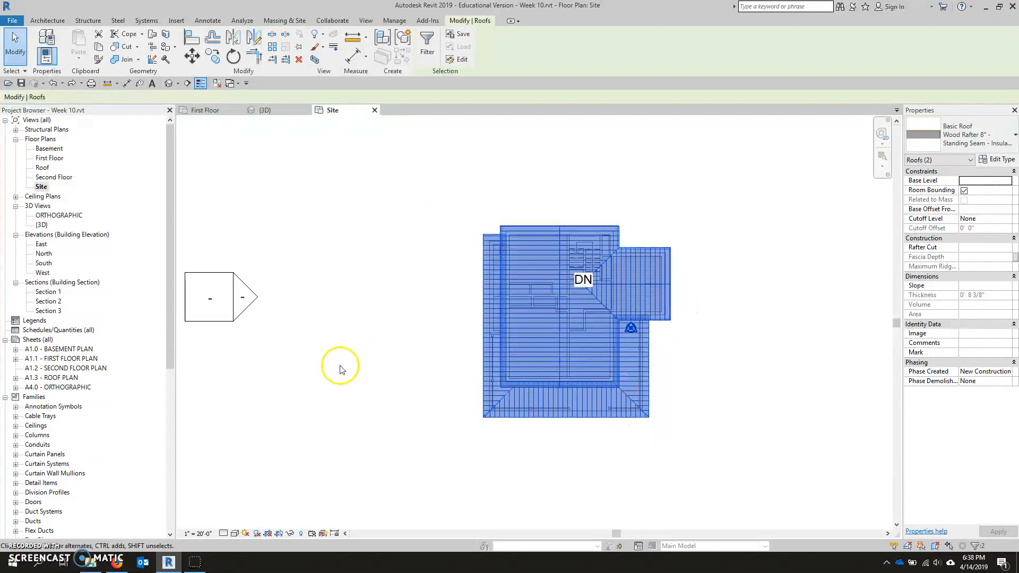
click(290, 534)
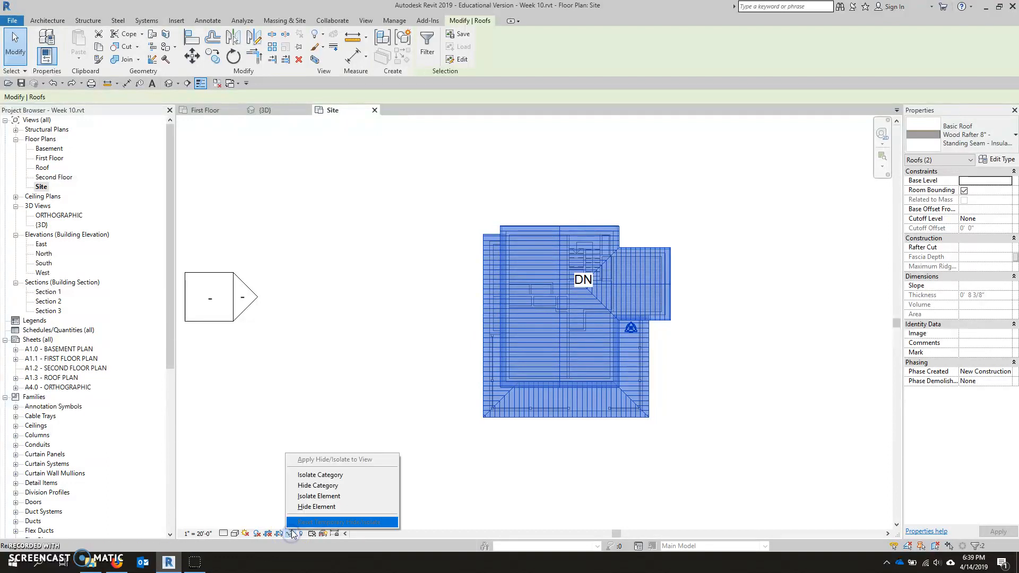
click(316, 507)
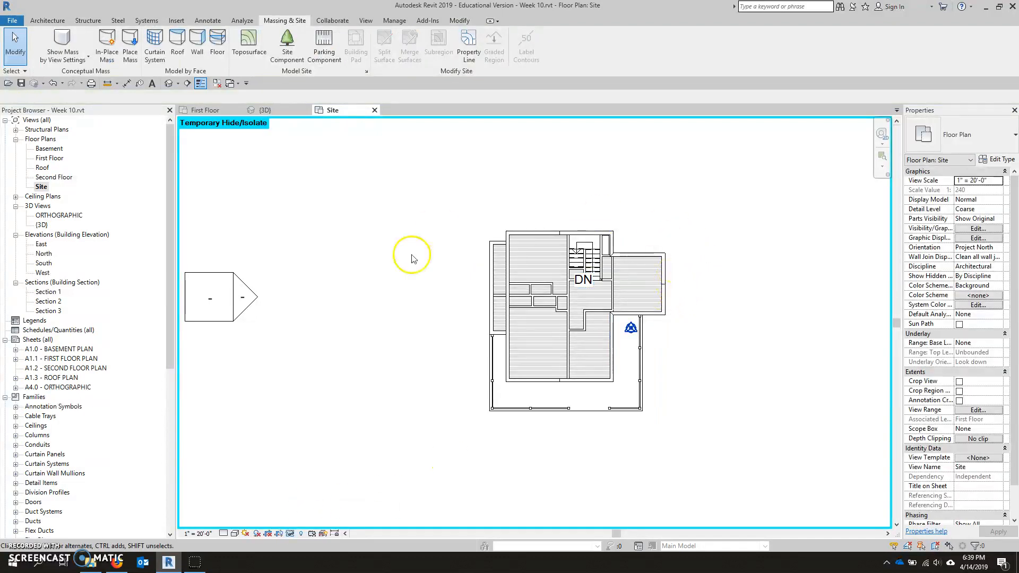
Step: Start a toposurface and place points at absolute elevation -1' 1" on the three northwest wall corners of the house
middle_drag(721, 369, 686, 377)
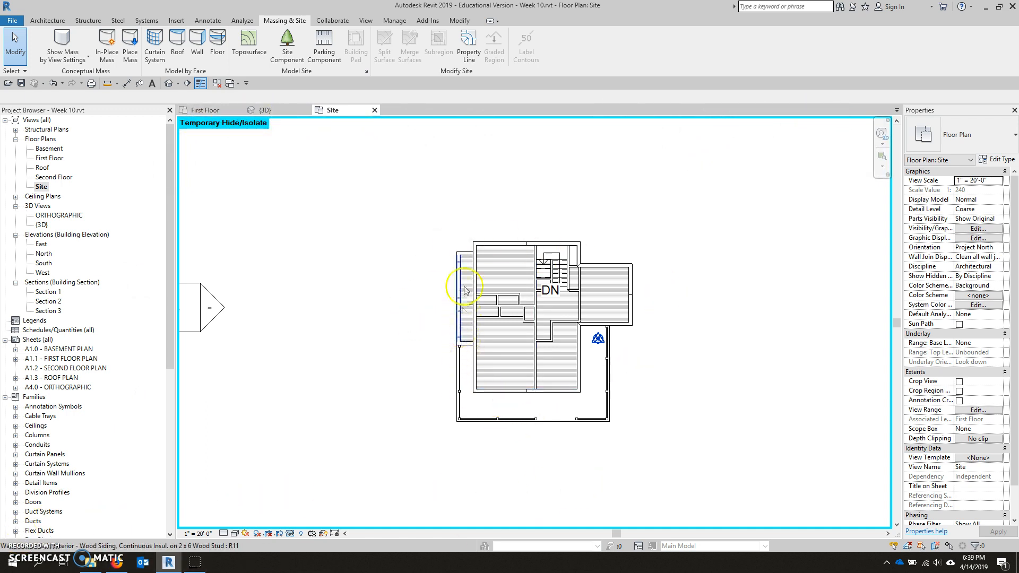
click(254, 42)
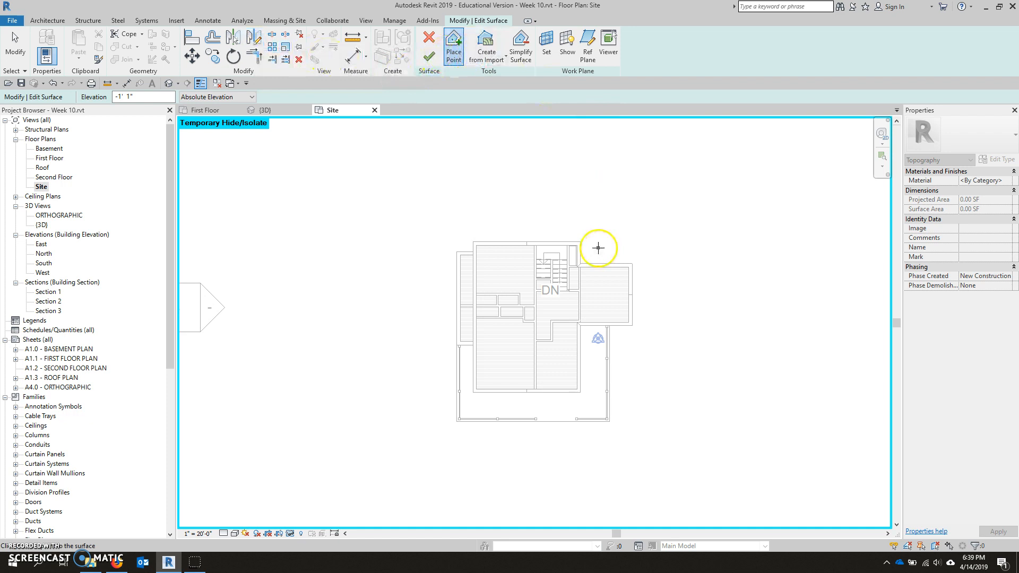
scroll(540, 295, down, 2)
middle_drag(552, 262, 514, 248)
scroll(538, 268, up, 1)
scroll(528, 260, up, 1)
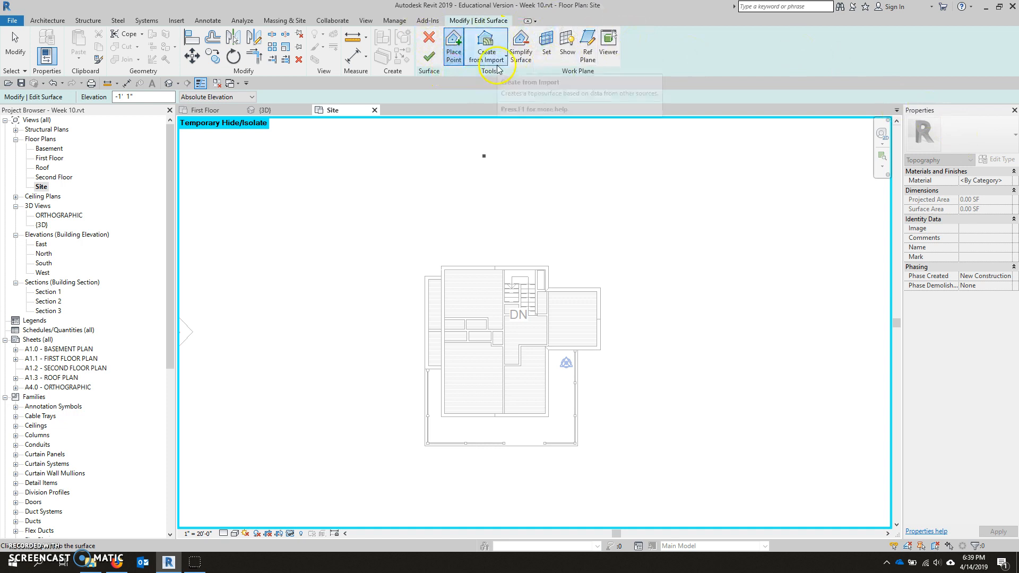
click(451, 54)
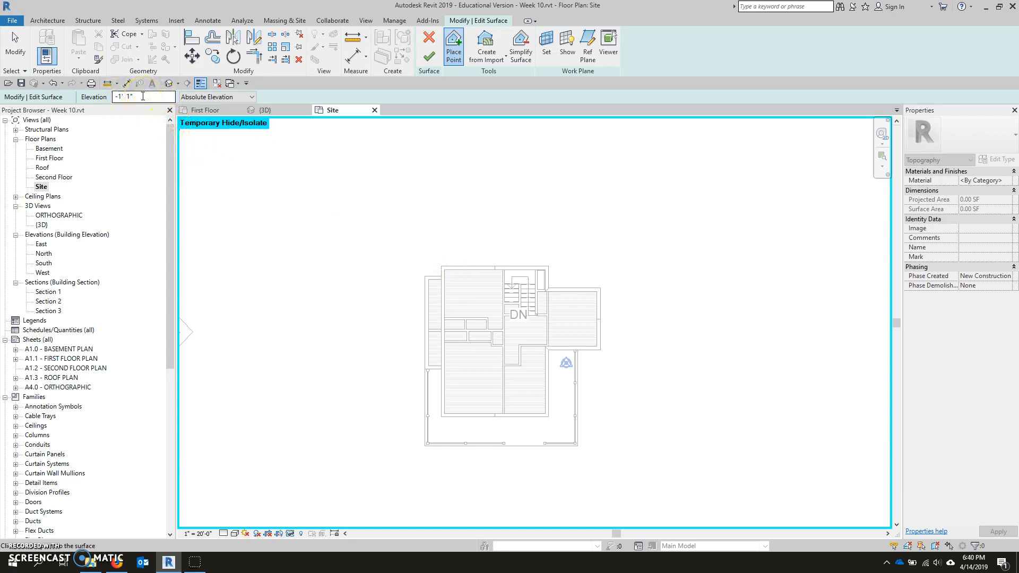
scroll(429, 273, up, 5)
click(418, 269)
click(474, 269)
click(474, 236)
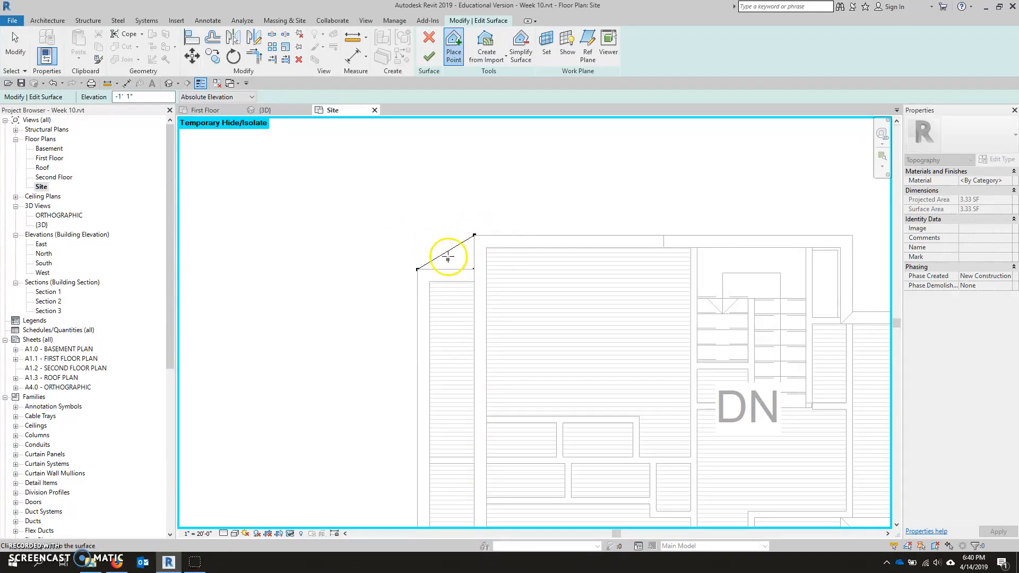
Step: Place surface points at -1' 1" on the main house's northeast corner and the corners of the east wing
scroll(422, 242, down, 3)
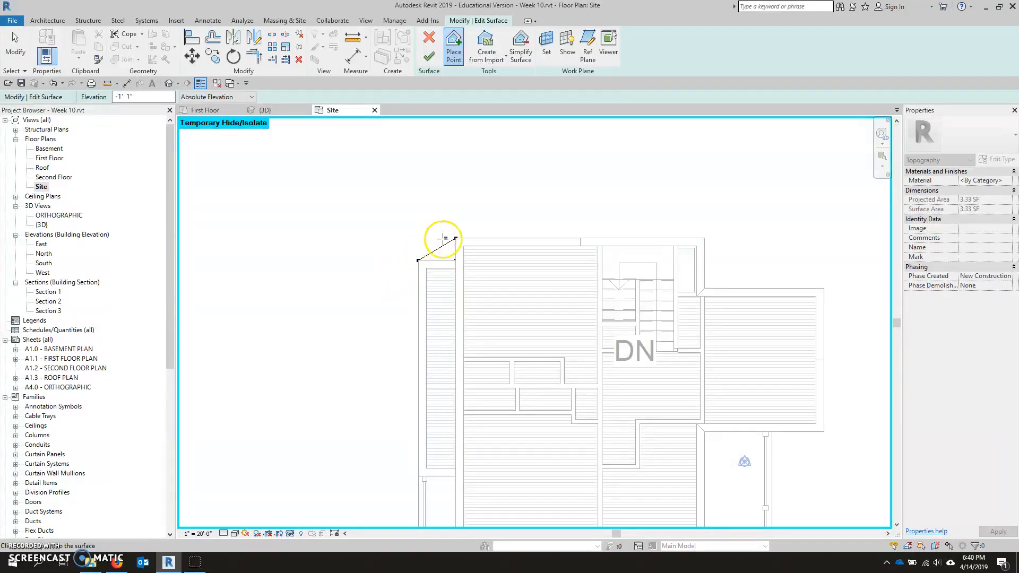
middle_drag(639, 187, 574, 143)
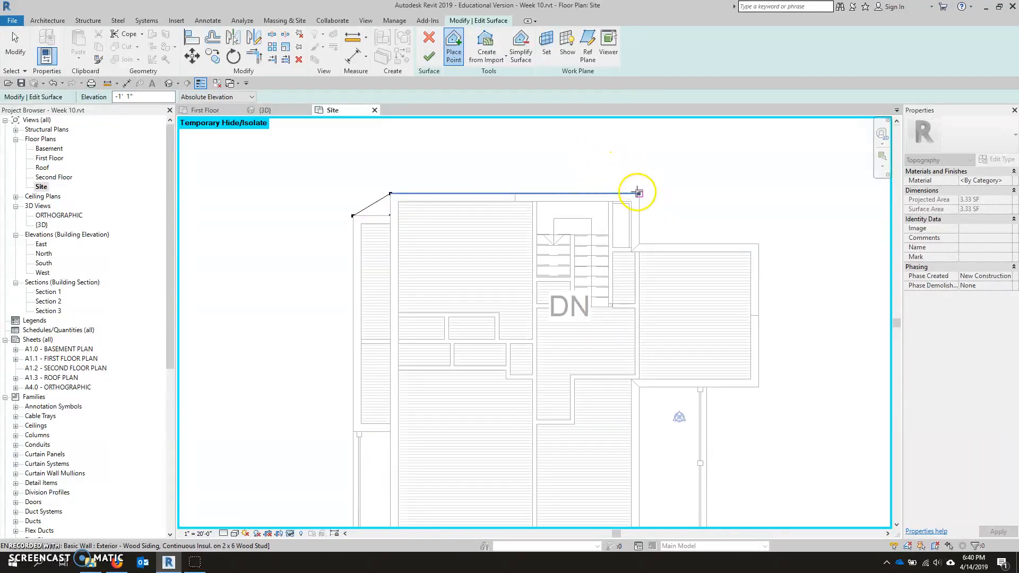
click(639, 244)
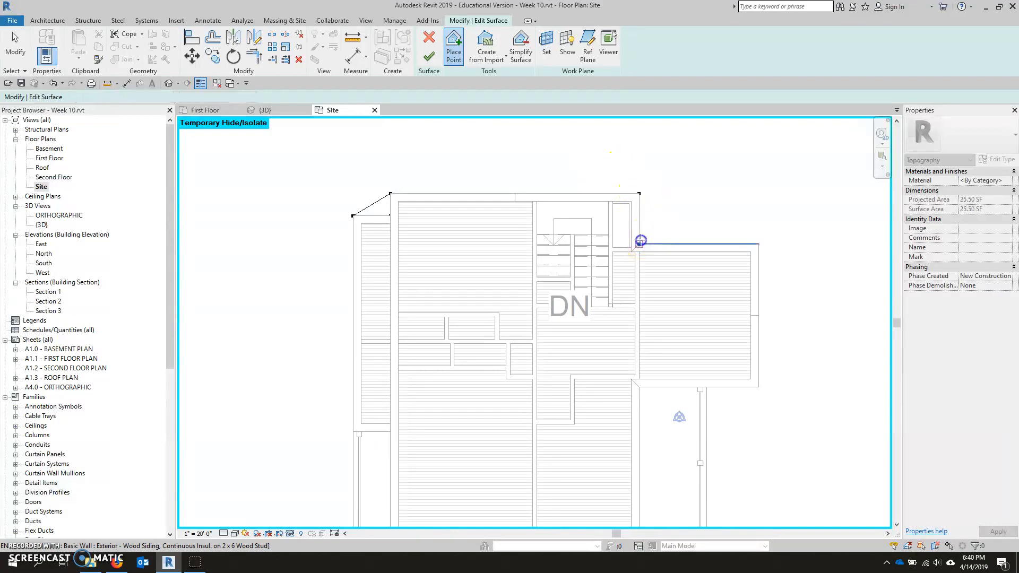
click(759, 243)
click(759, 387)
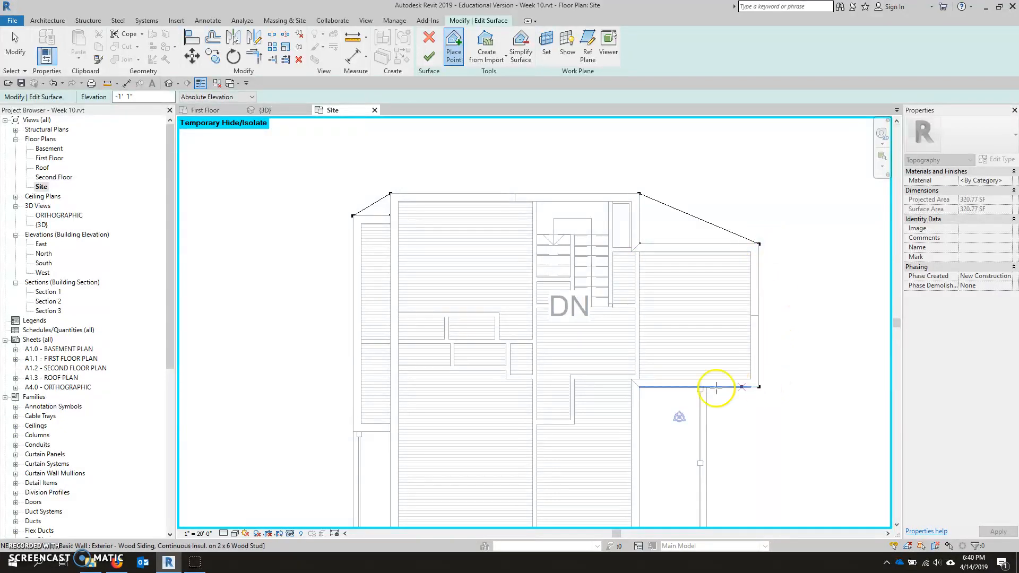
click(639, 386)
Step: Place surface points at -1' 1" on the remaining south and west wall corners, and finish the toposurface
middle_drag(678, 402, 680, 221)
click(621, 222)
click(620, 376)
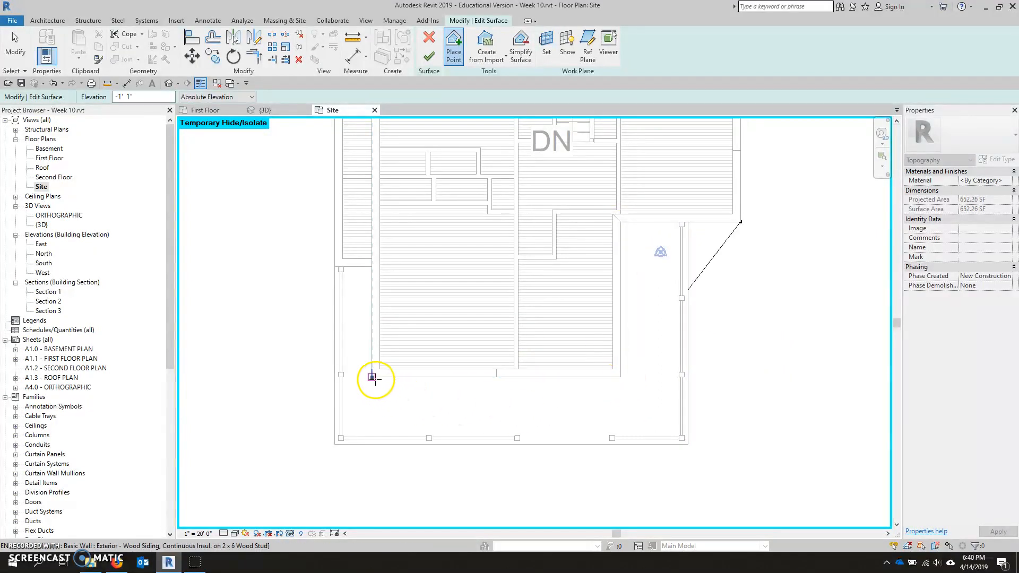
click(371, 267)
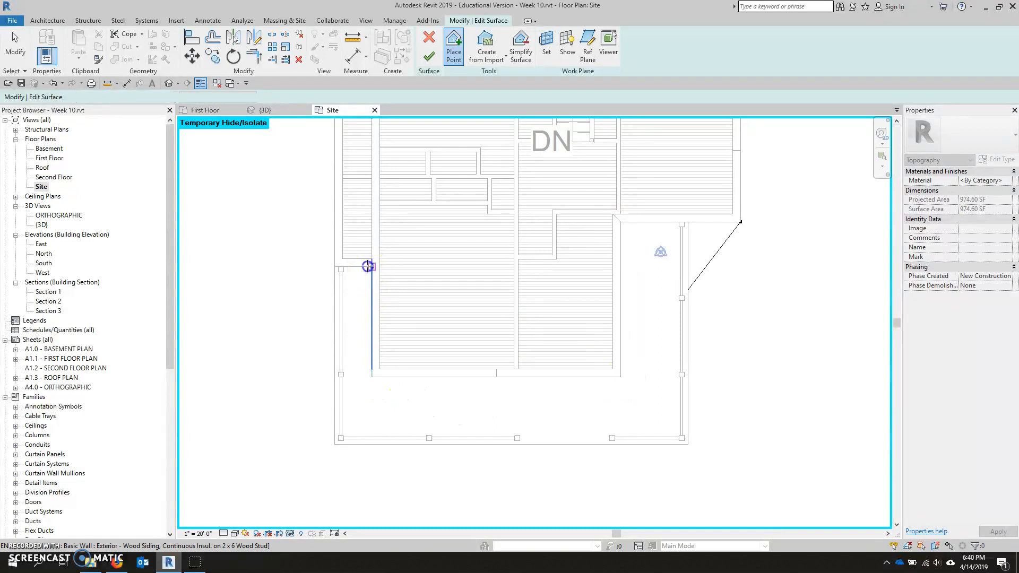
click(334, 266)
scroll(416, 284, down, 4)
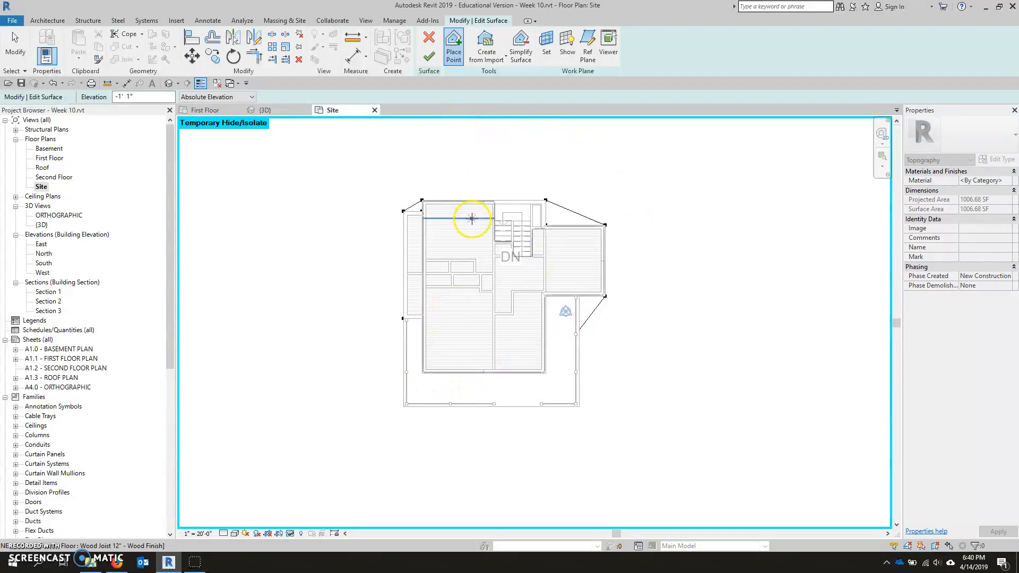
scroll(467, 216, down, 3)
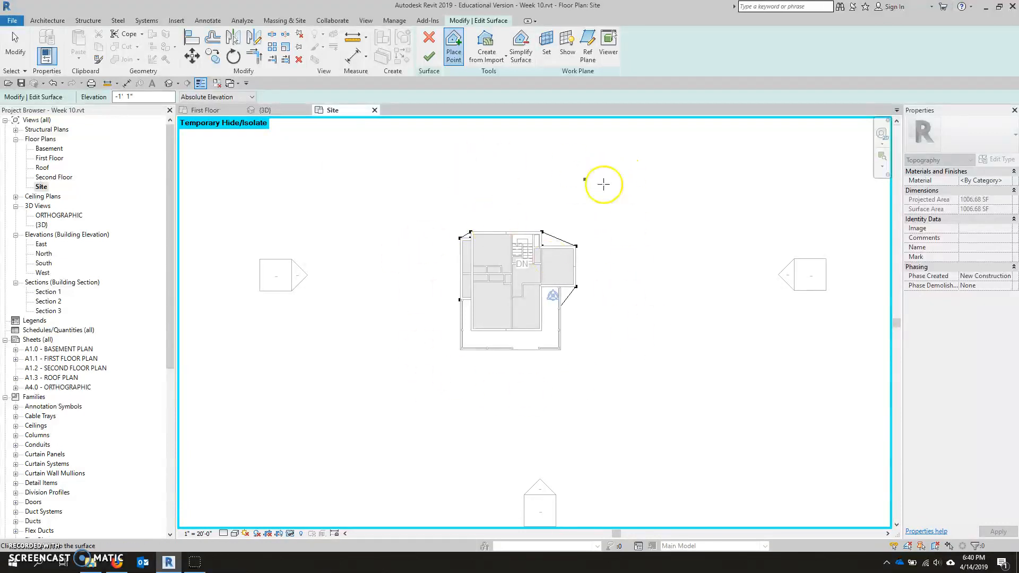
click(429, 57)
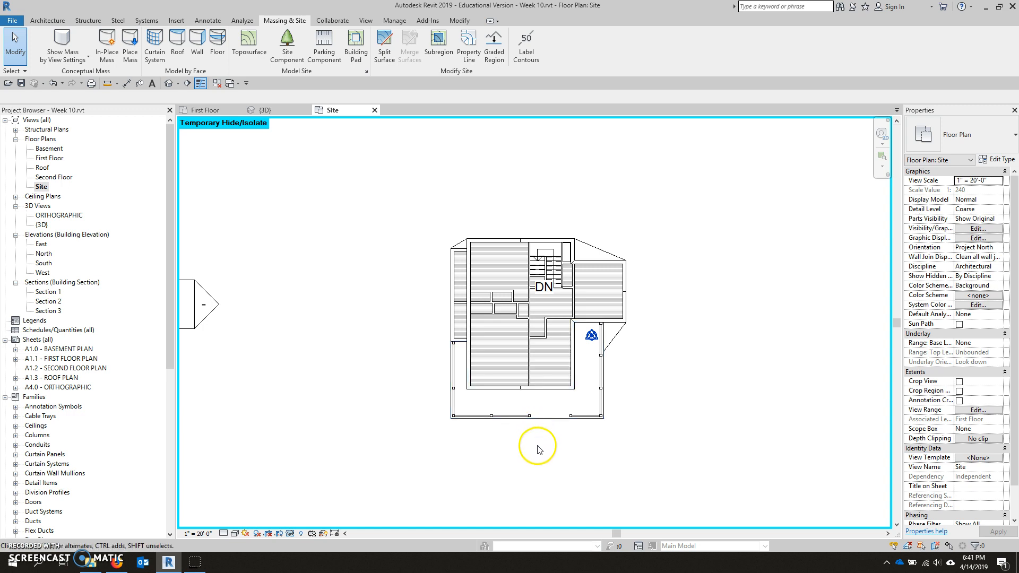
Step: Draw a detail line along the main house's north wall with a 10' 0" offset outward
click(207, 20)
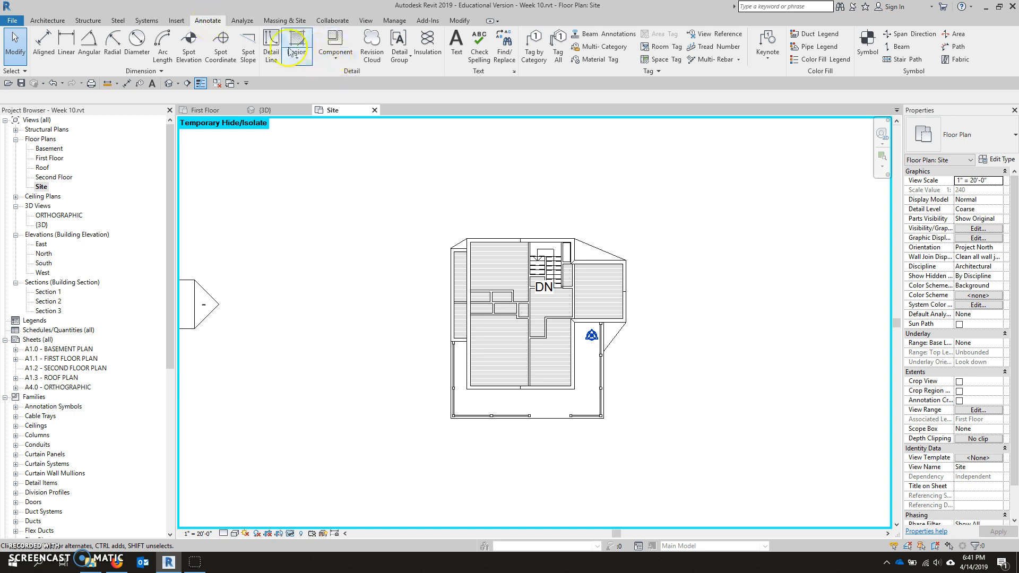
click(271, 43)
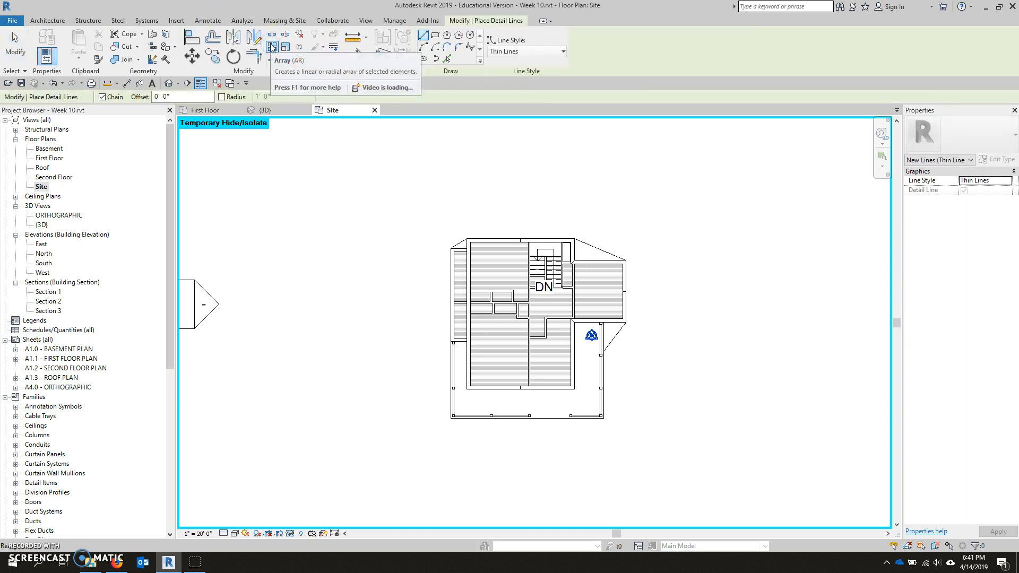
click(483, 19)
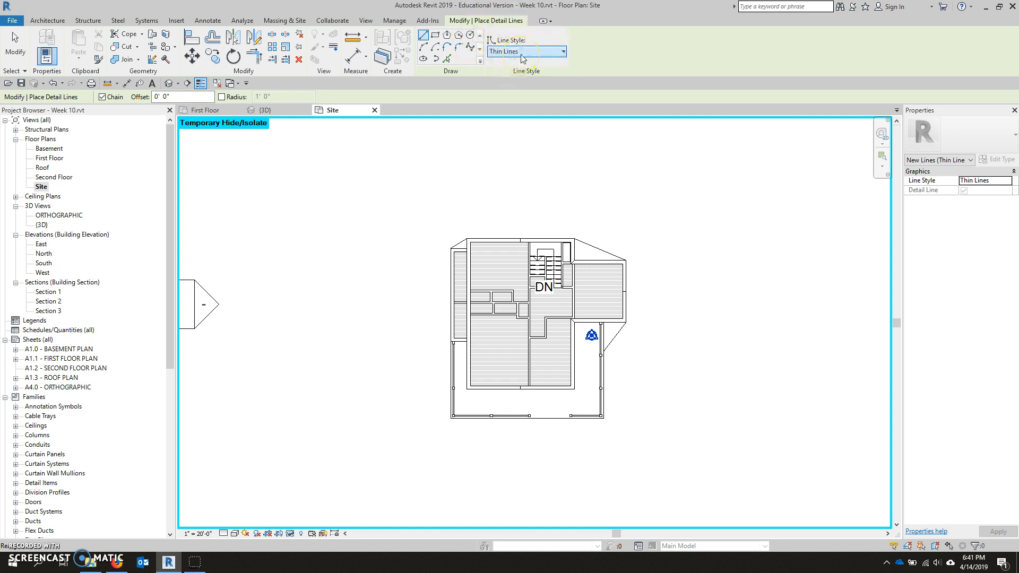
click(170, 110)
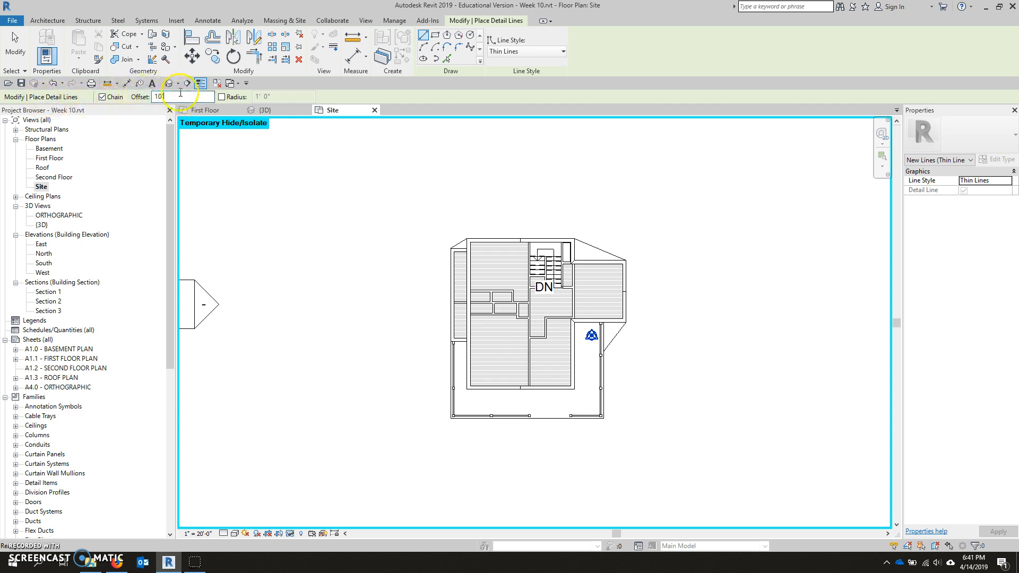
click(467, 238)
click(573, 238)
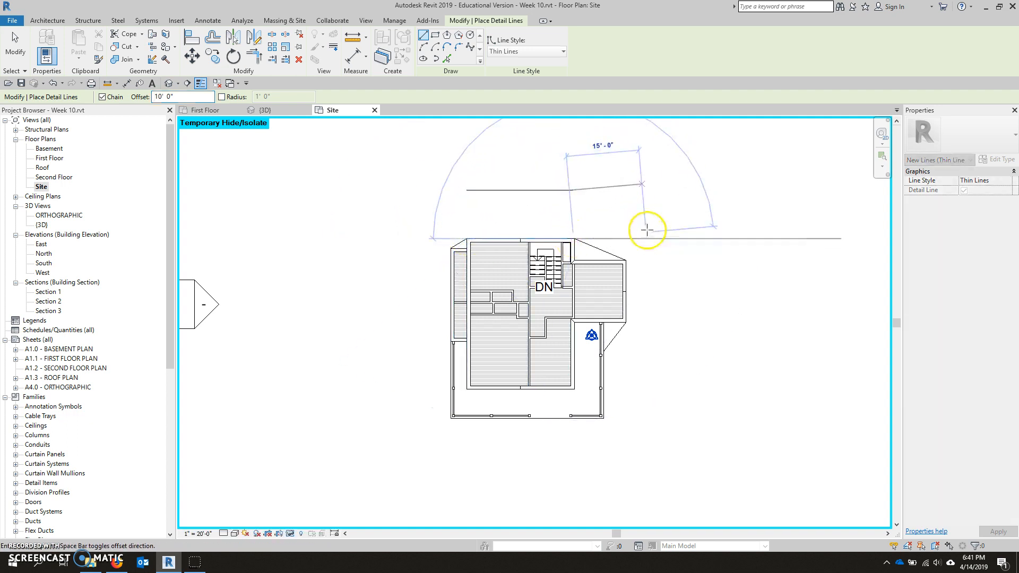
key(Escape)
Step: Draw detail lines offset 10' 0" outward along the east wing's east wall and the porch's south edge
click(626, 260)
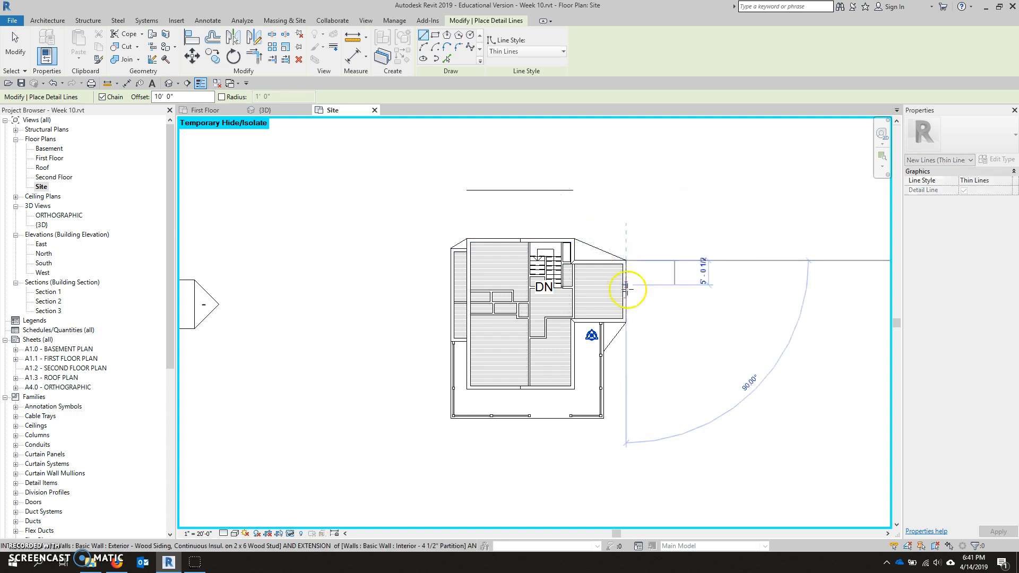
click(626, 322)
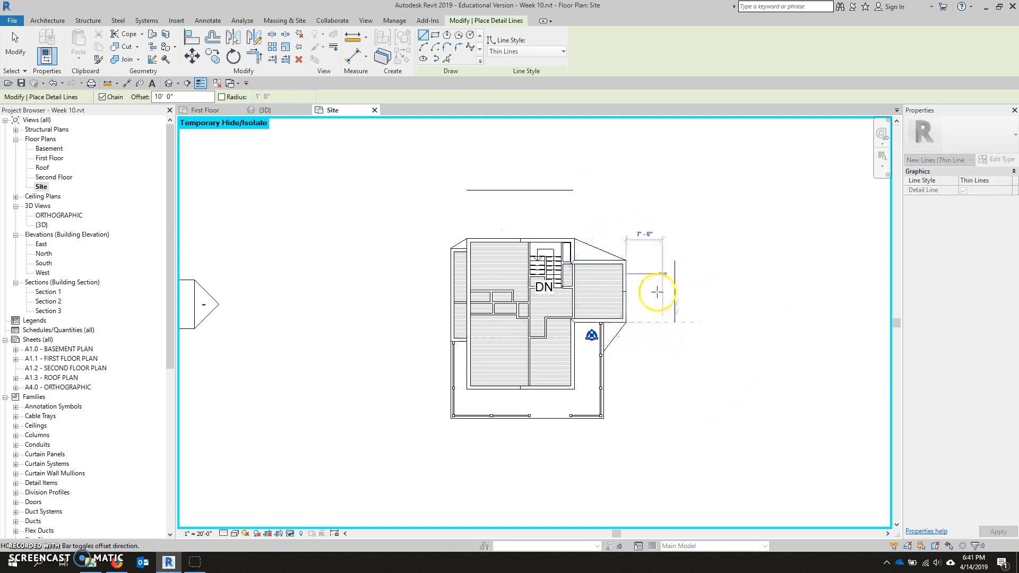
key(Escape)
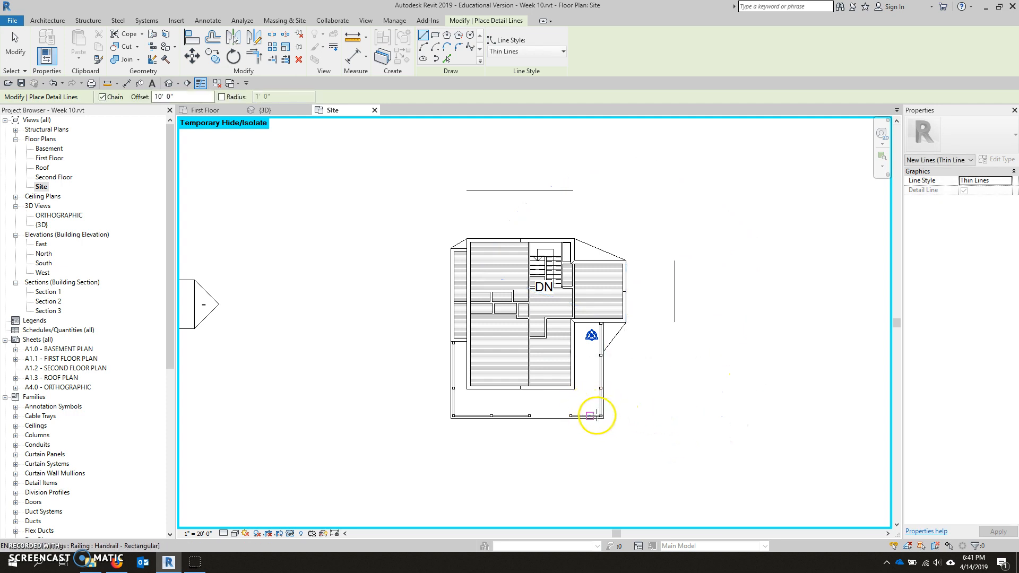
click(603, 418)
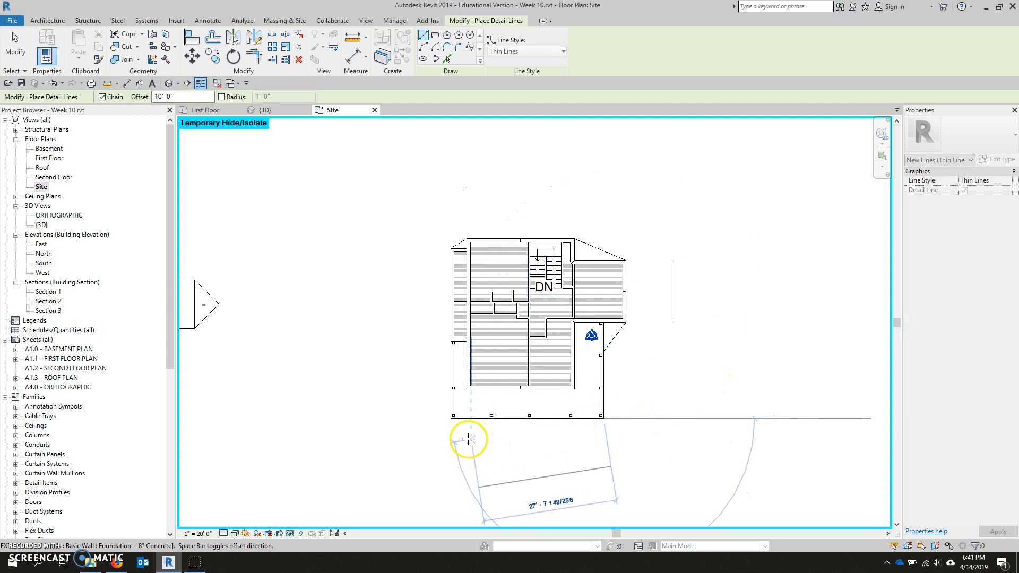
click(451, 419)
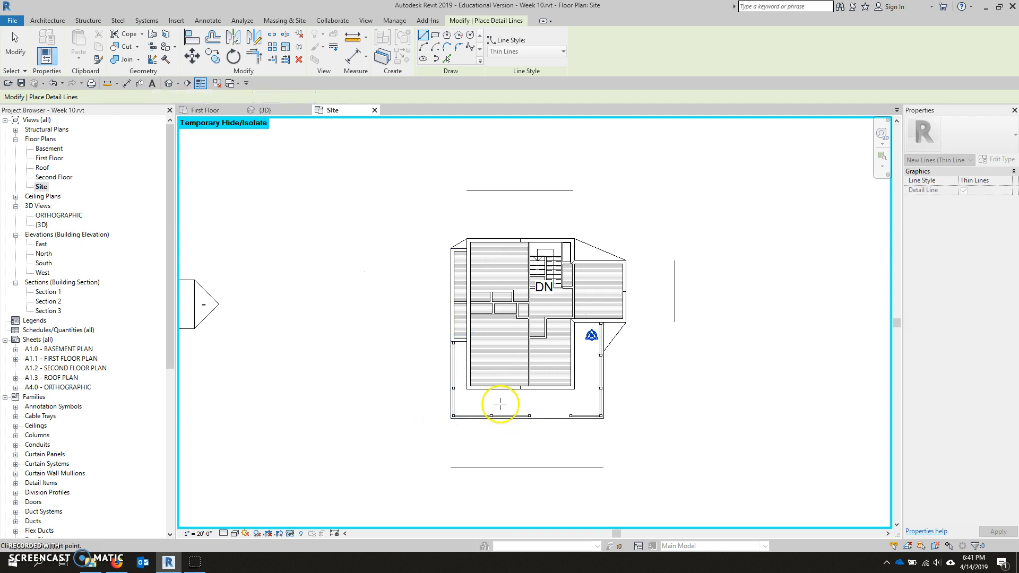
Step: Draw a detail line offset 10' 0" outward along the house's west wall, and end the line command
click(451, 248)
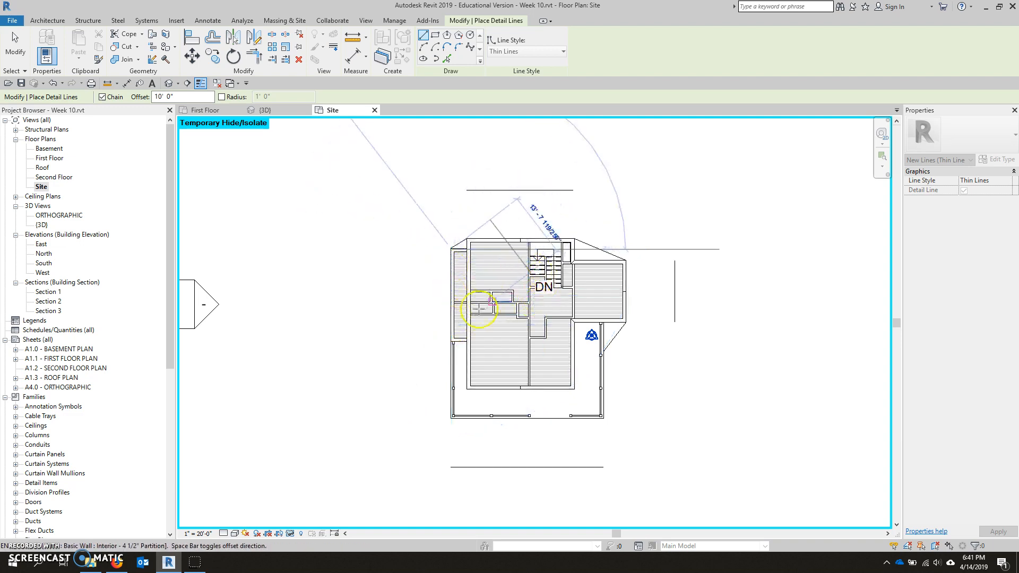
click(451, 341)
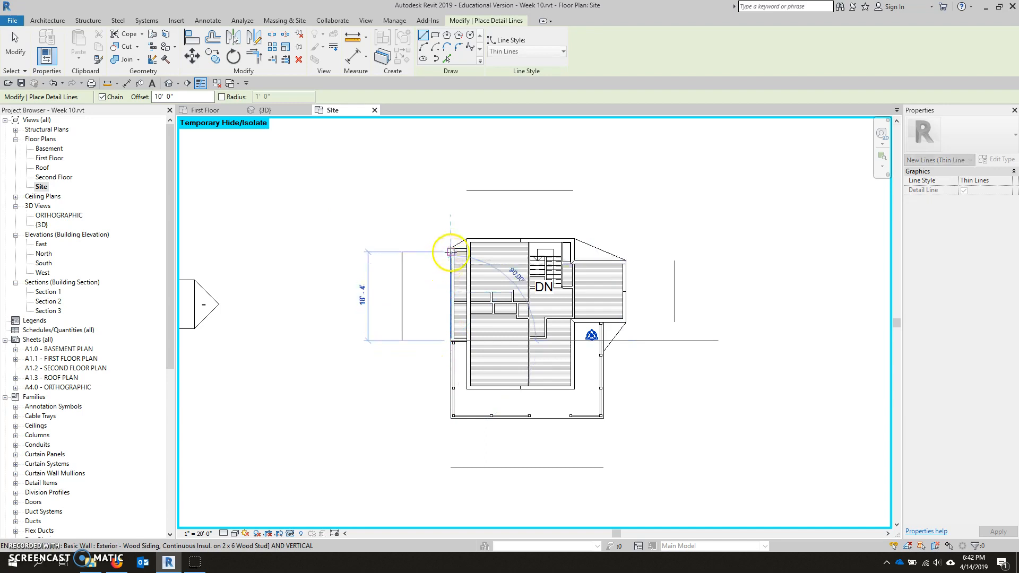
click(451, 252)
key(Escape)
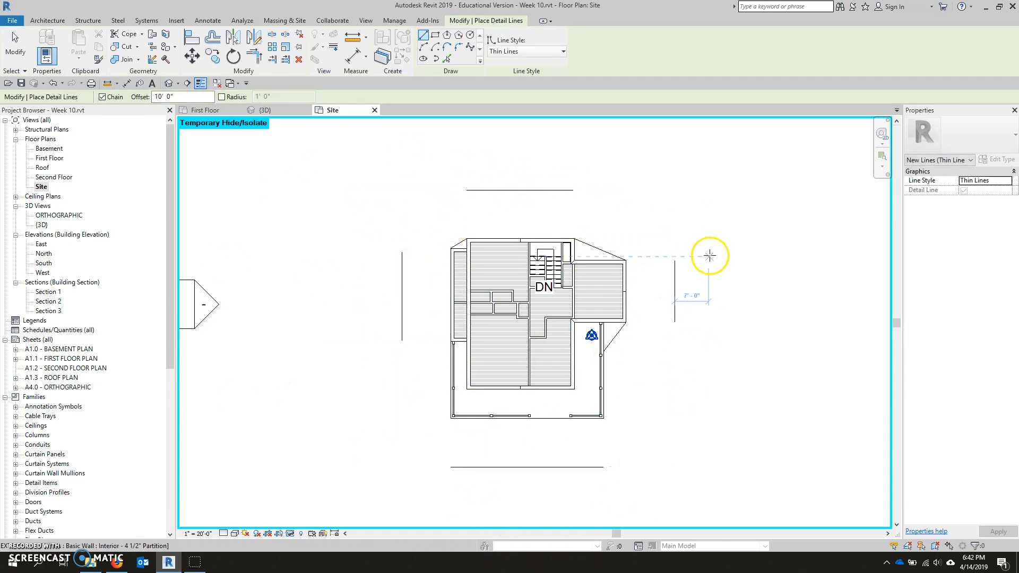
key(Escape)
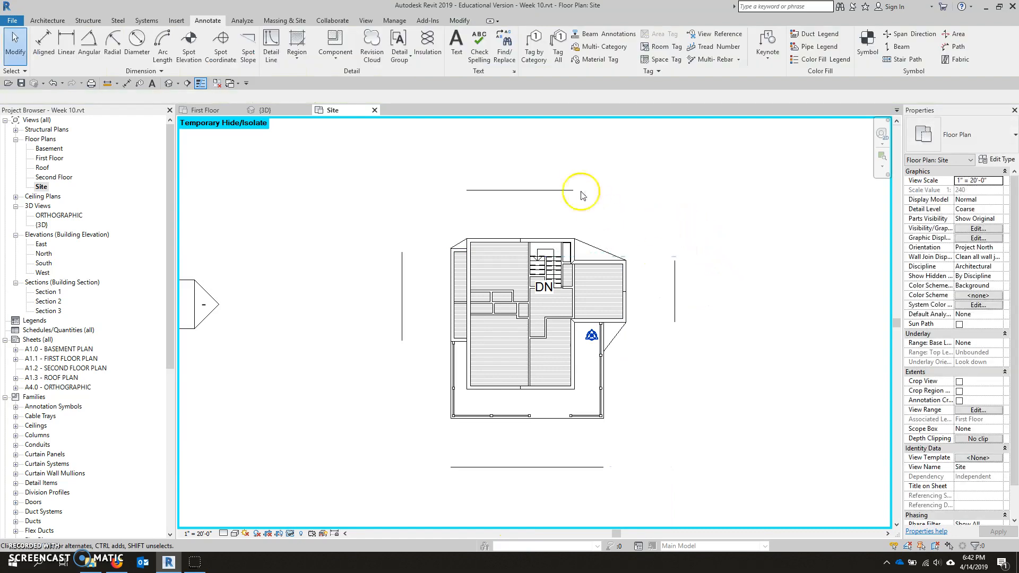
Step: Trim/extend the four offset detail lines to corners so they form a closed rectangle around the house
key(t)
key(r)
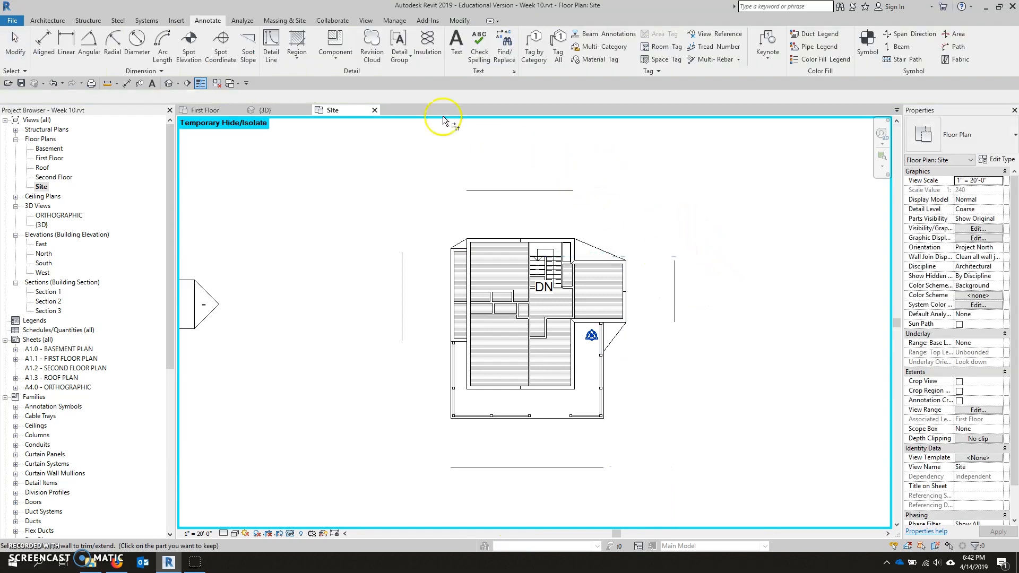
click(451, 22)
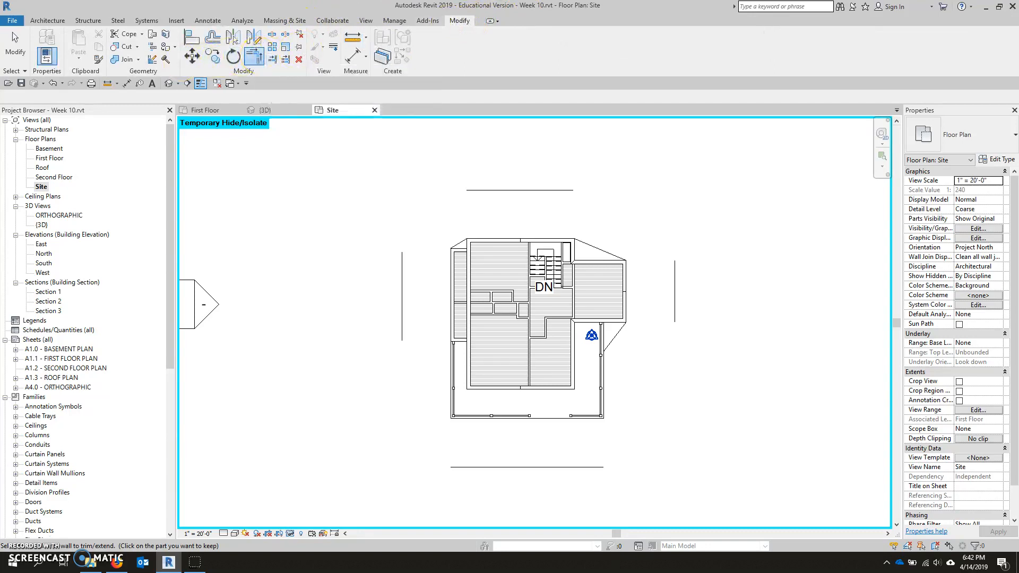
click(560, 190)
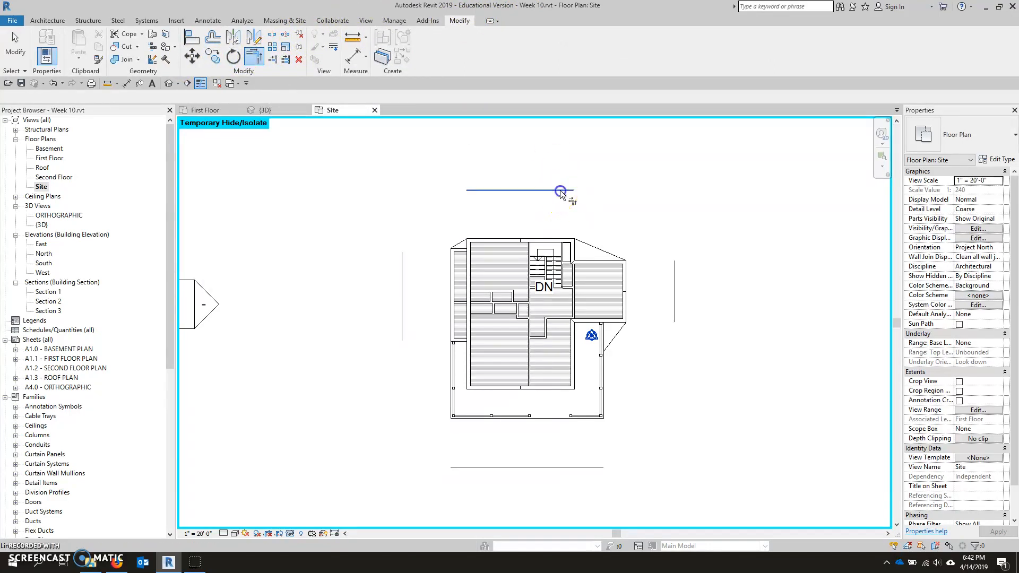
click(673, 266)
click(674, 287)
click(584, 467)
click(401, 334)
click(478, 189)
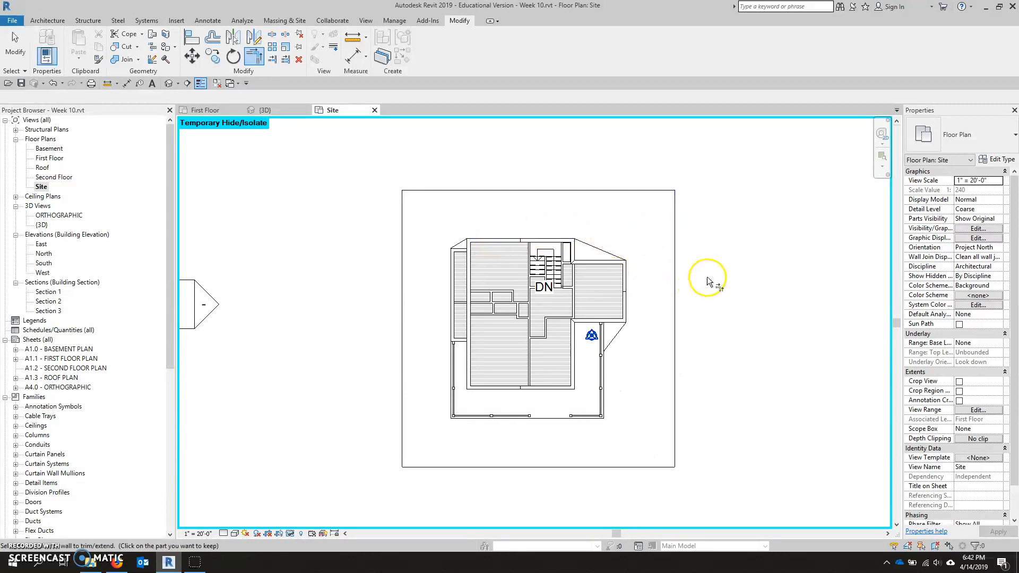
key(Escape)
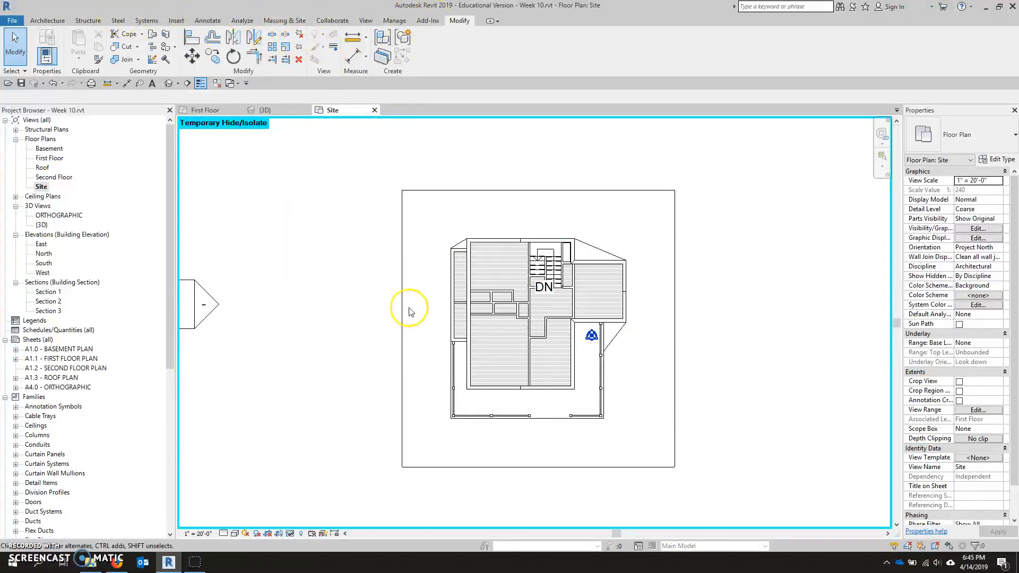
Step: Edit the toposurface and place points at absolute elevation -1' 7" on the four corners of the detail-line rectangle
click(460, 244)
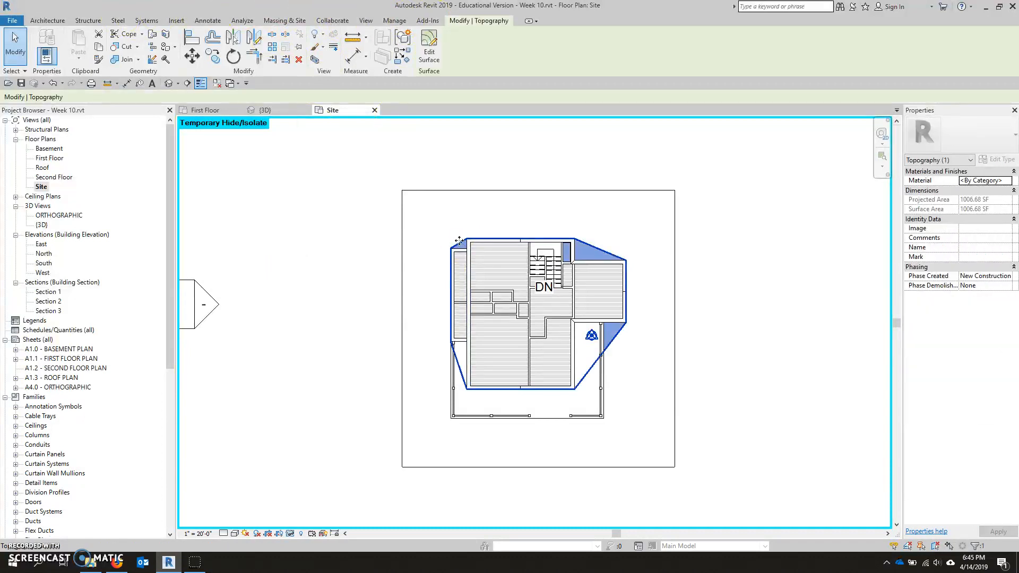
click(444, 228)
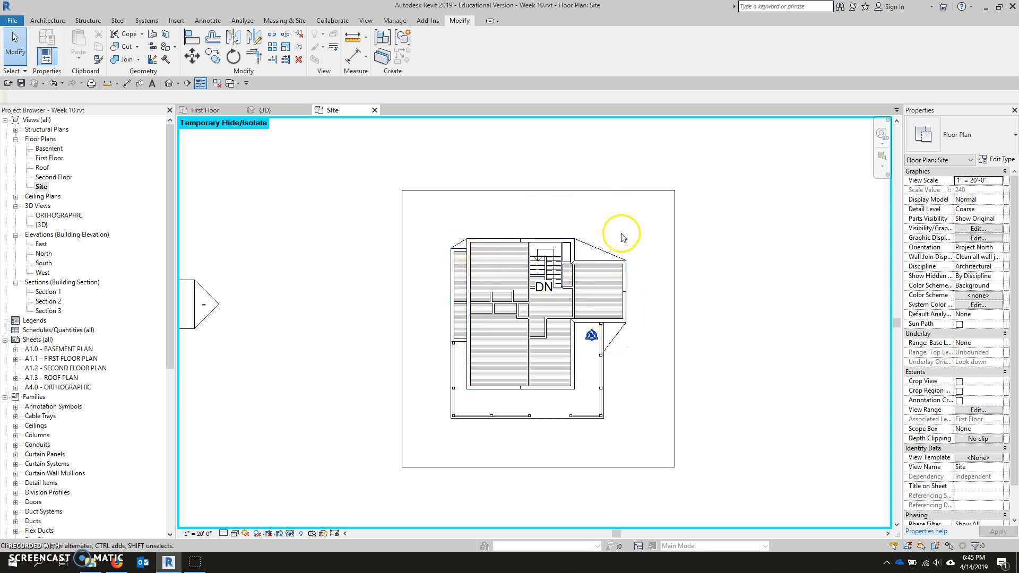
click(598, 253)
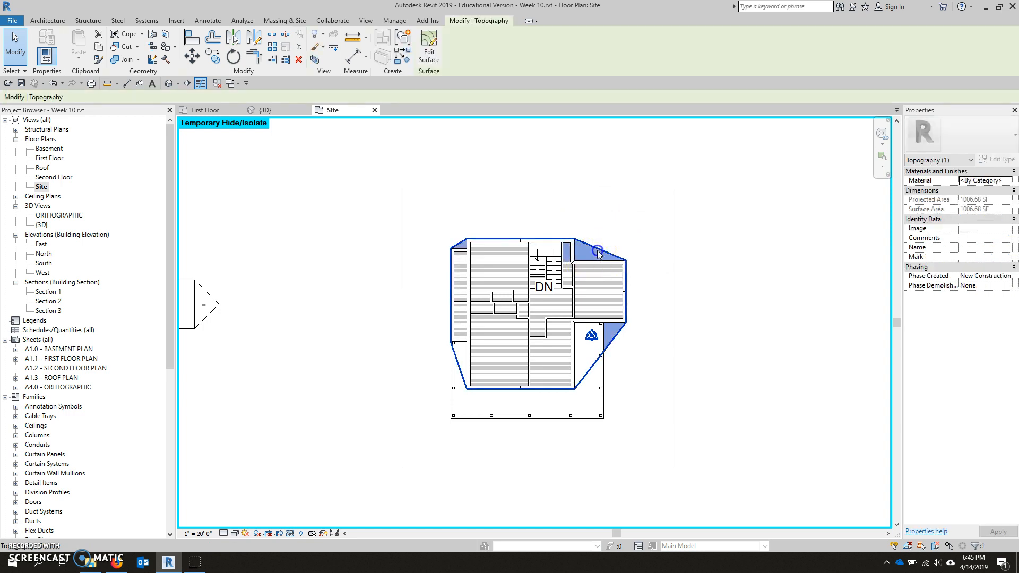
click(601, 239)
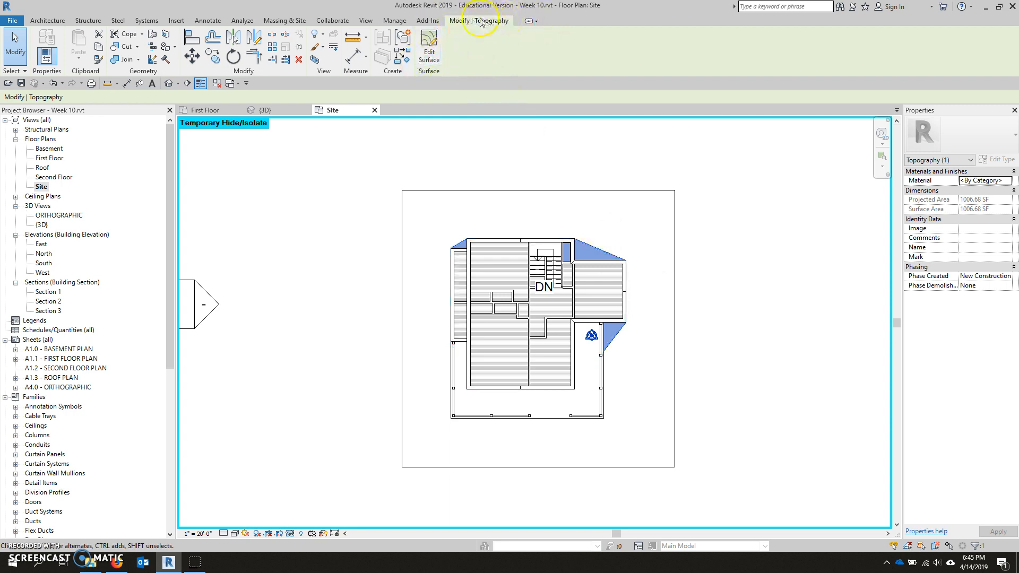
click(430, 48)
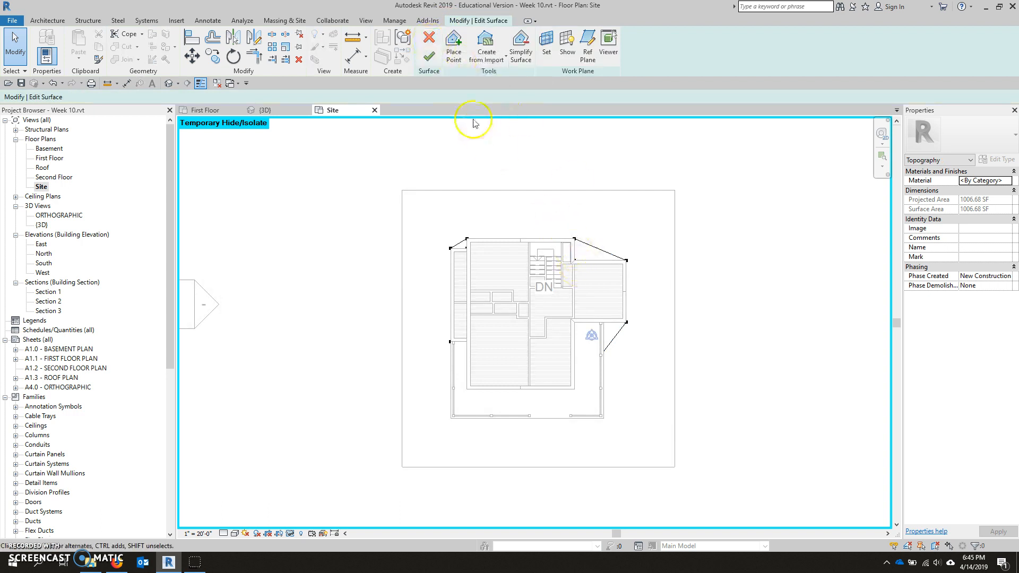
click(451, 53)
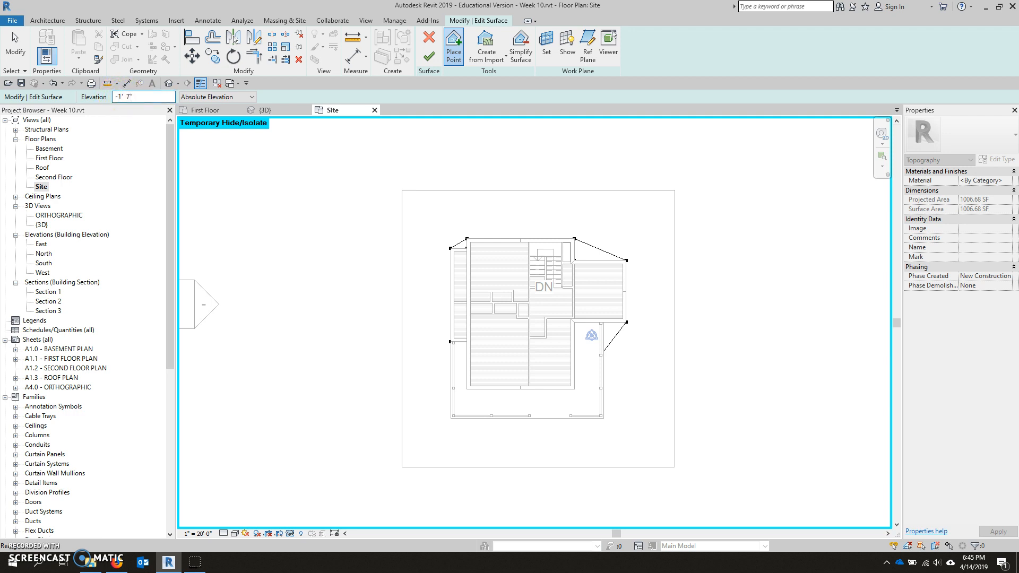
click(402, 189)
click(674, 190)
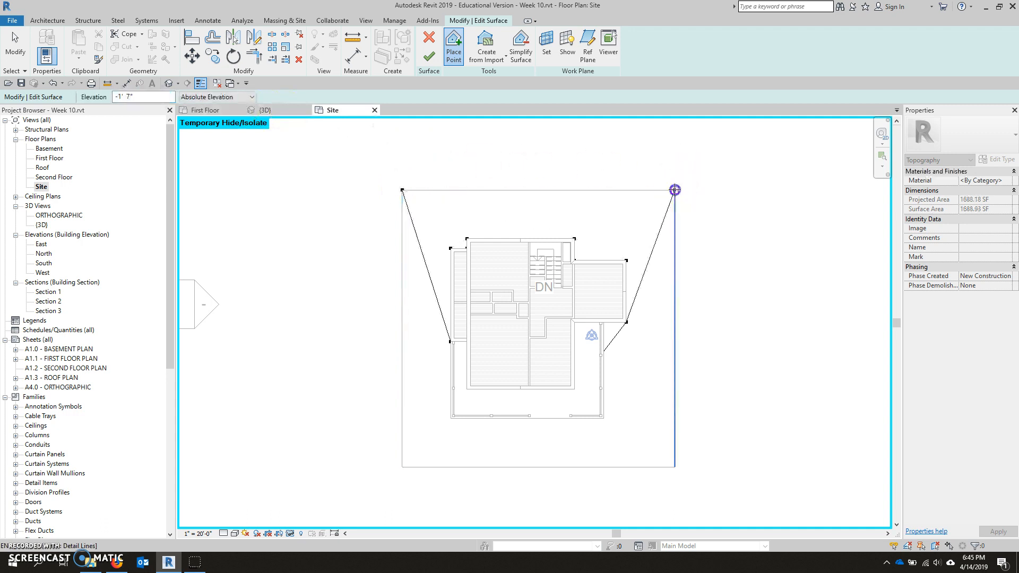
click(674, 467)
click(401, 467)
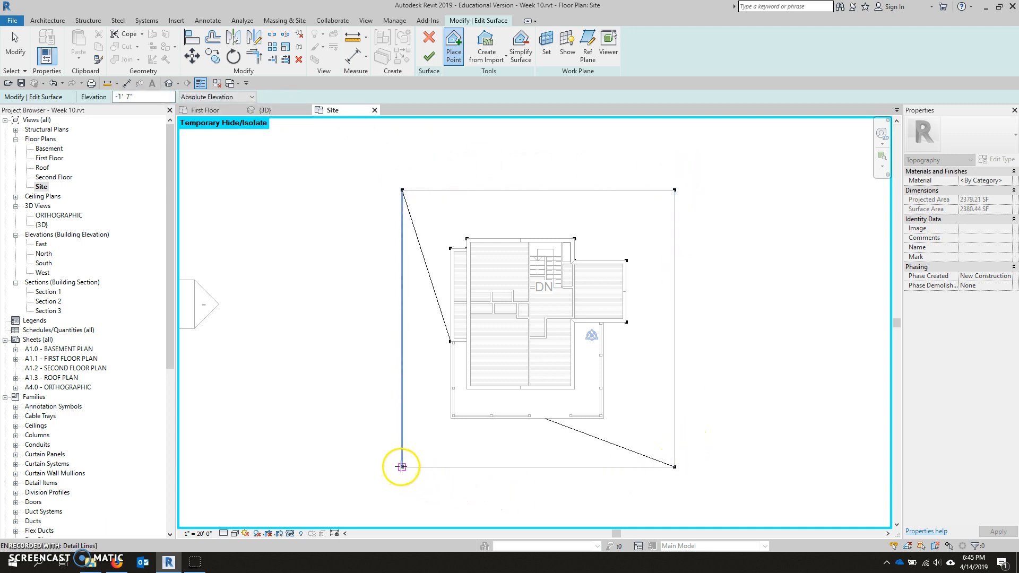
Step: Place four outer surface points at absolute elevation -2' 0" in a rough rectangle beyond the elevation markers, and finish the surface
scroll(403, 329, down, 3)
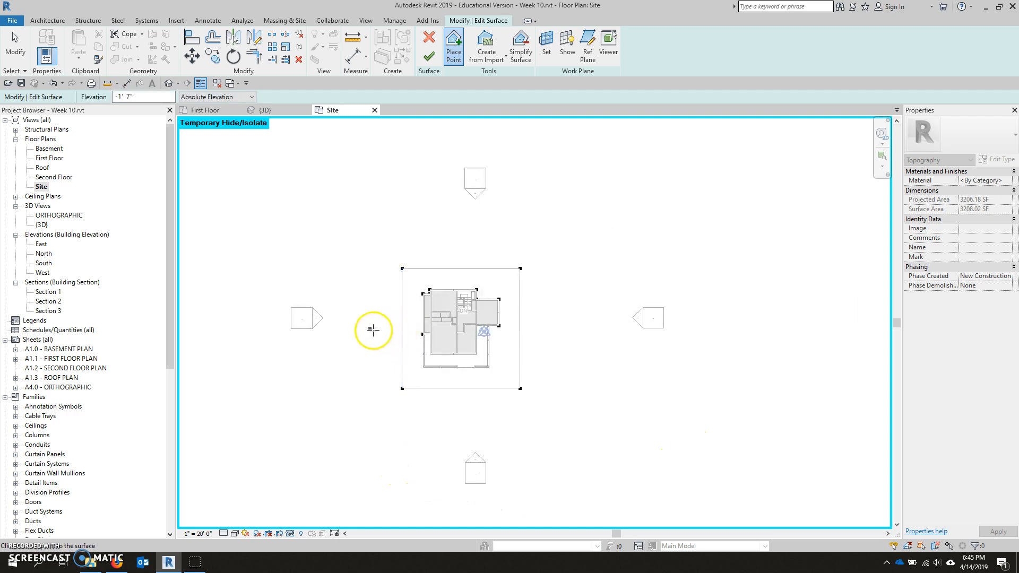
middle_drag(355, 321, 414, 304)
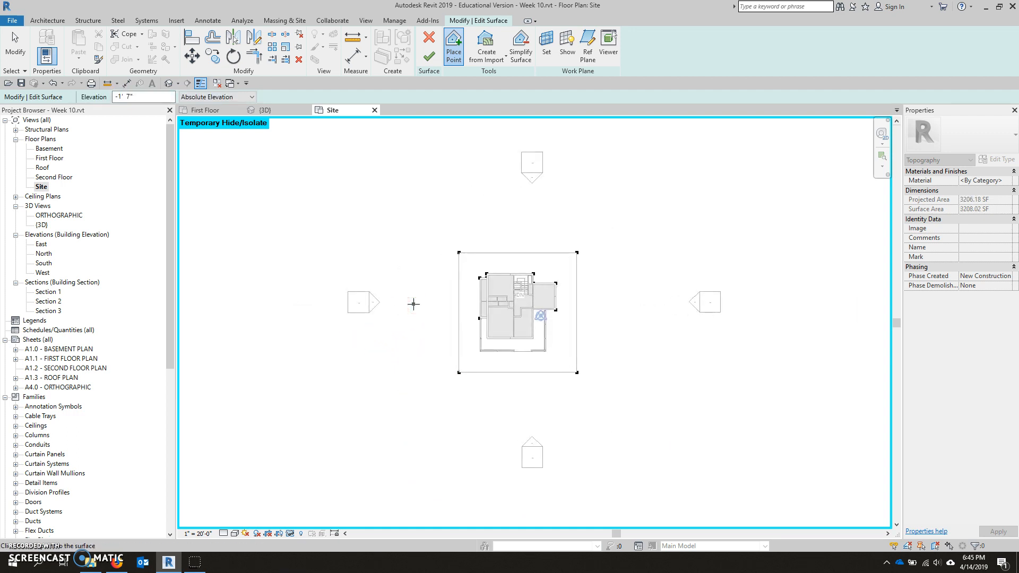
scroll(455, 311, down, 3)
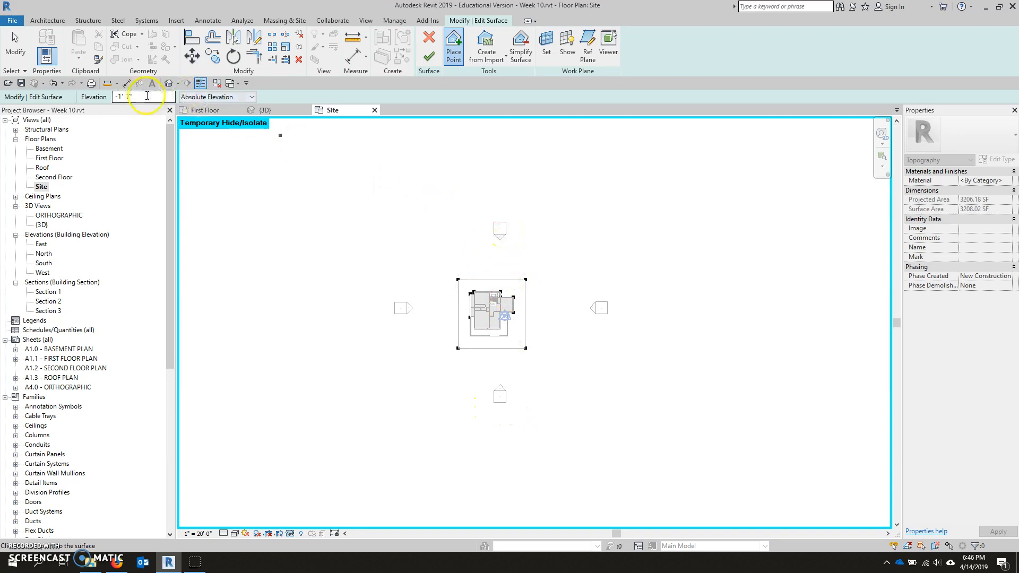
text(-2')
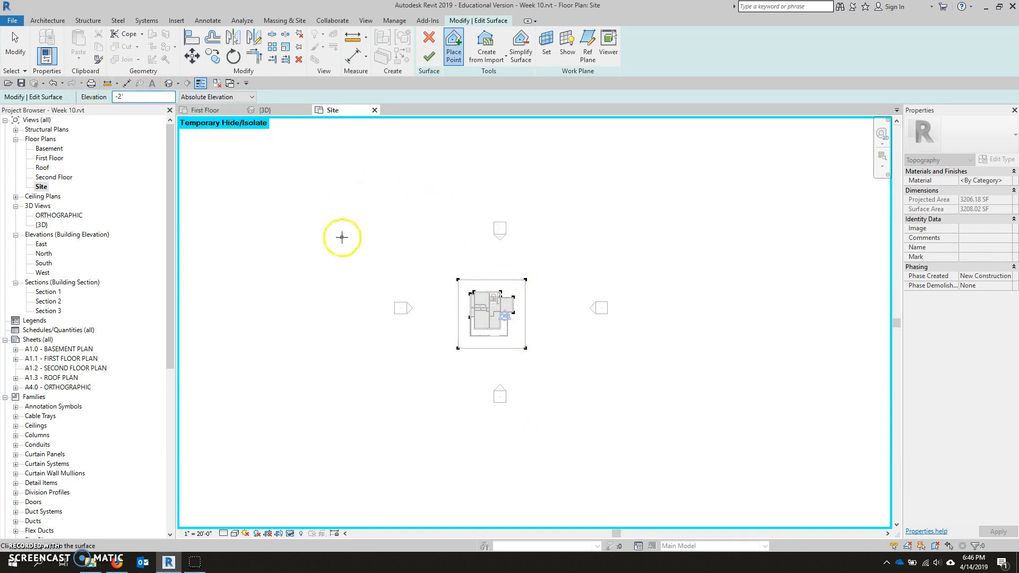
click(380, 208)
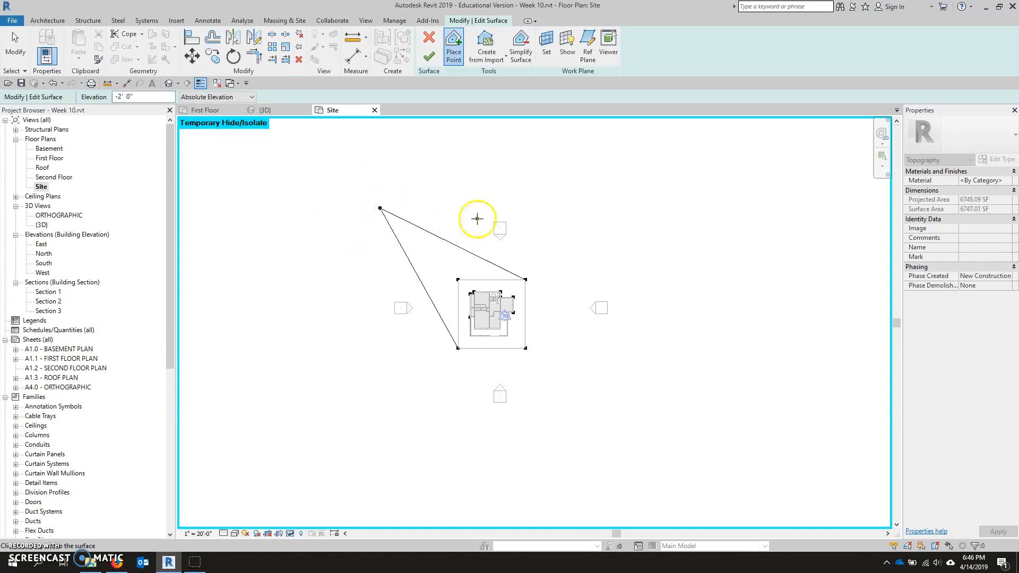
click(623, 207)
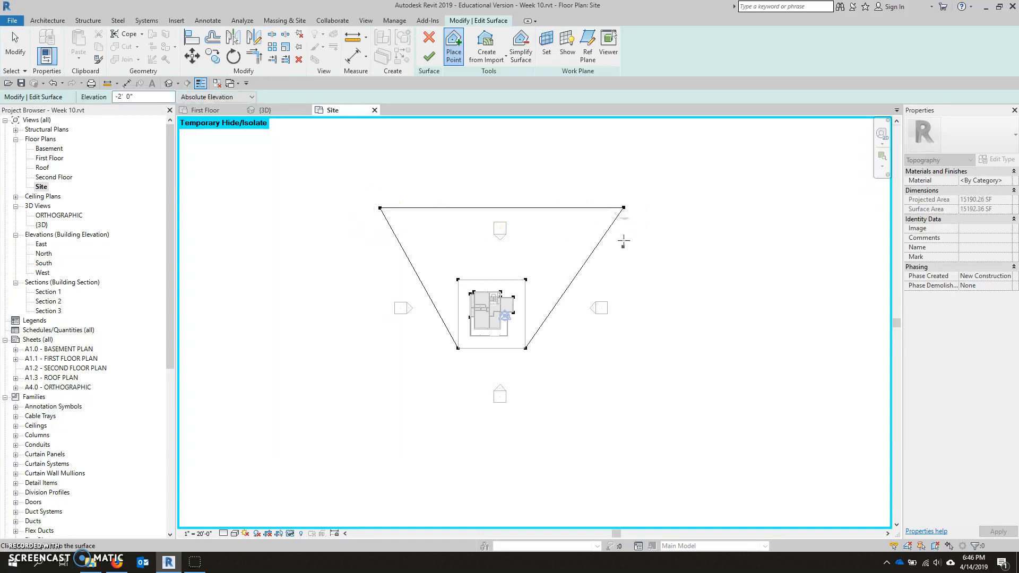
click(618, 417)
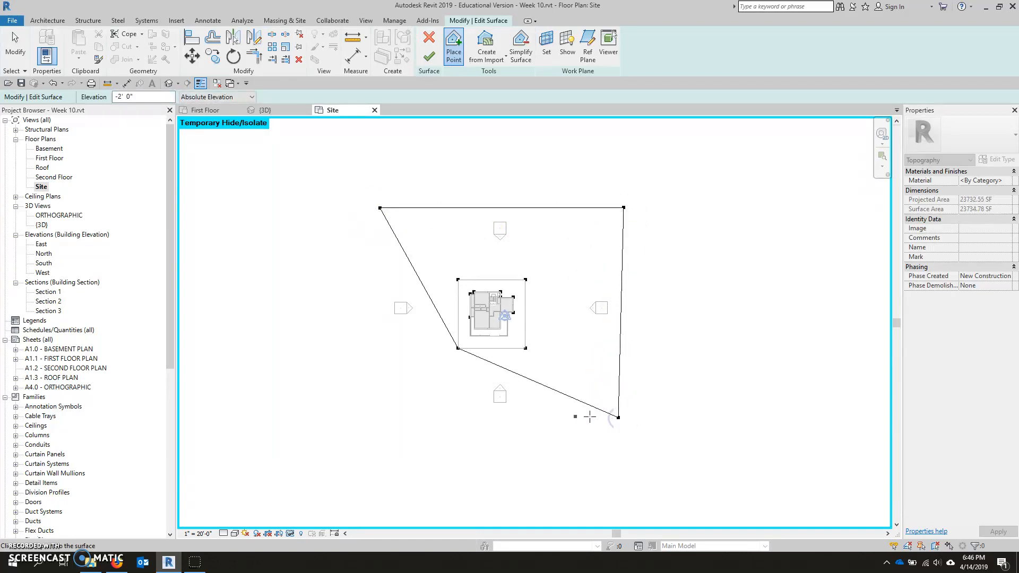
click(377, 412)
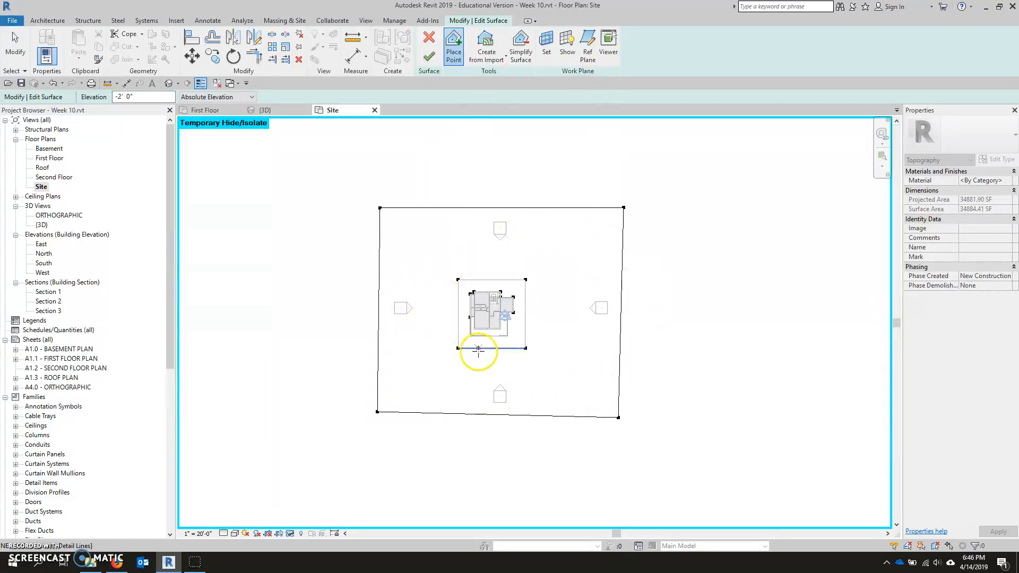
click(429, 58)
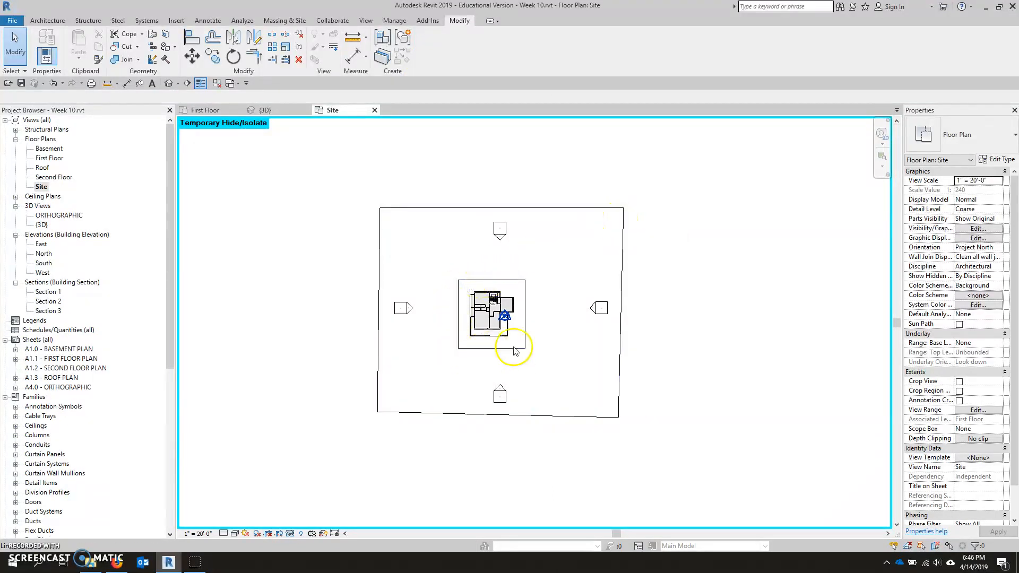
Step: Delete the four detail guide lines around the house
click(526, 332)
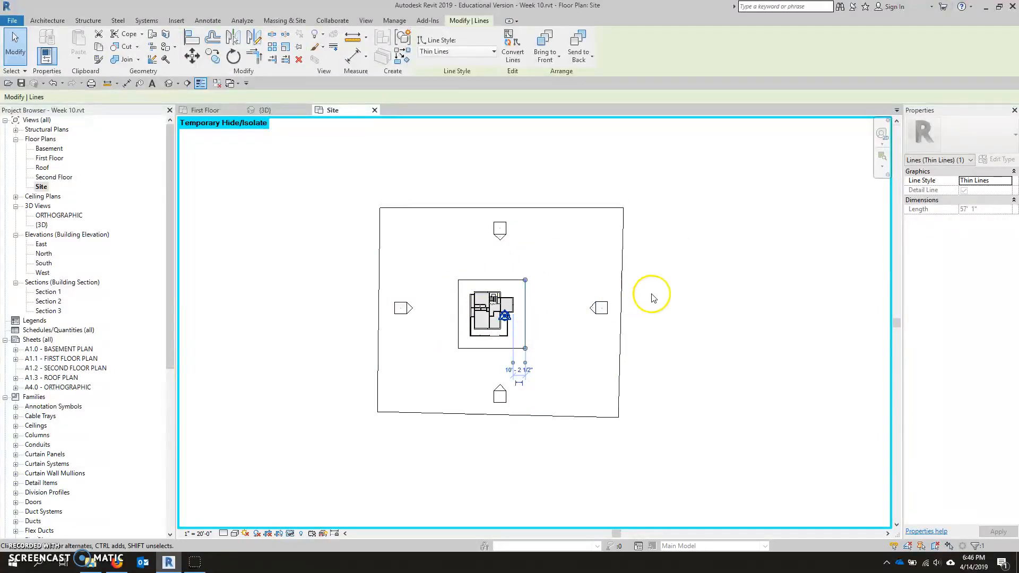
click(503, 281)
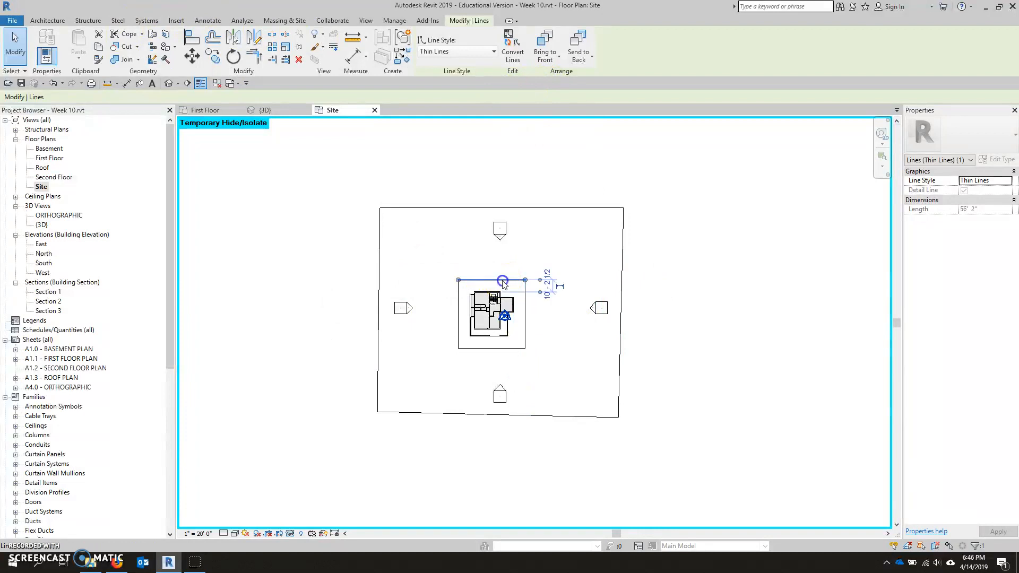
key(Delete)
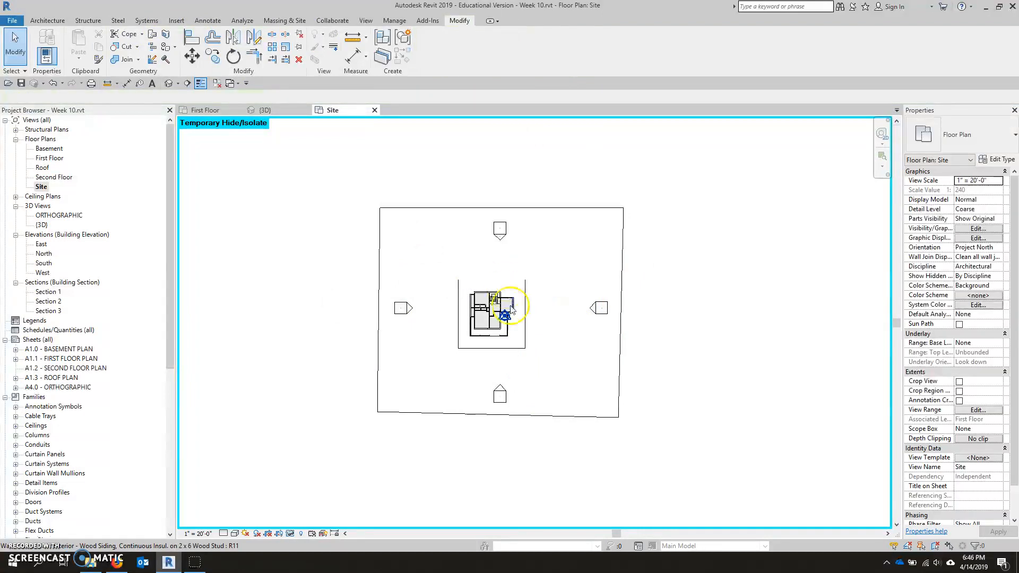
click(525, 316)
key(Delete)
click(502, 348)
key(Delete)
click(459, 331)
key(Delete)
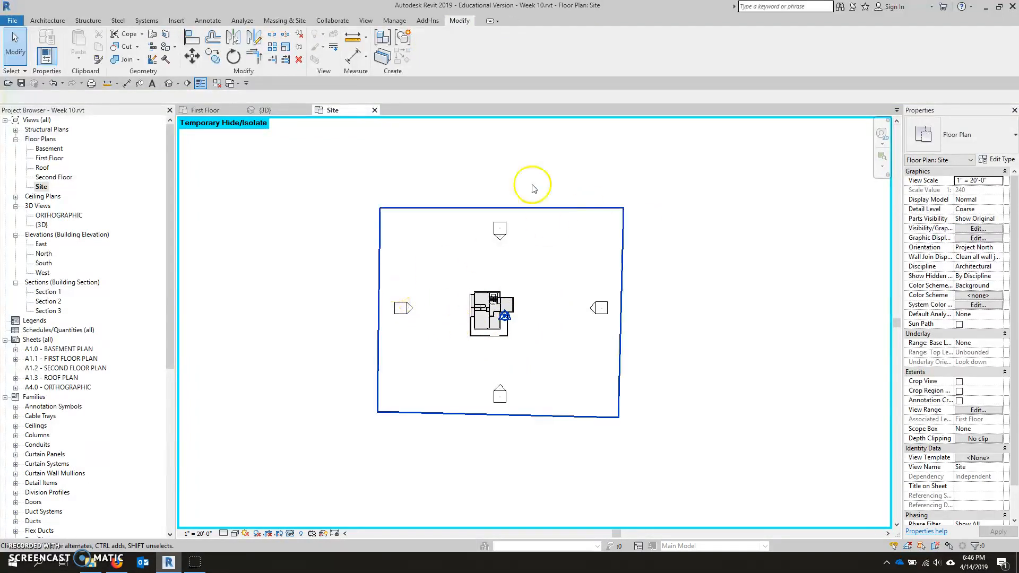
Step: Inspect the house on the finished toposurface in the default 3D view, from above and up close around the porch
click(278, 111)
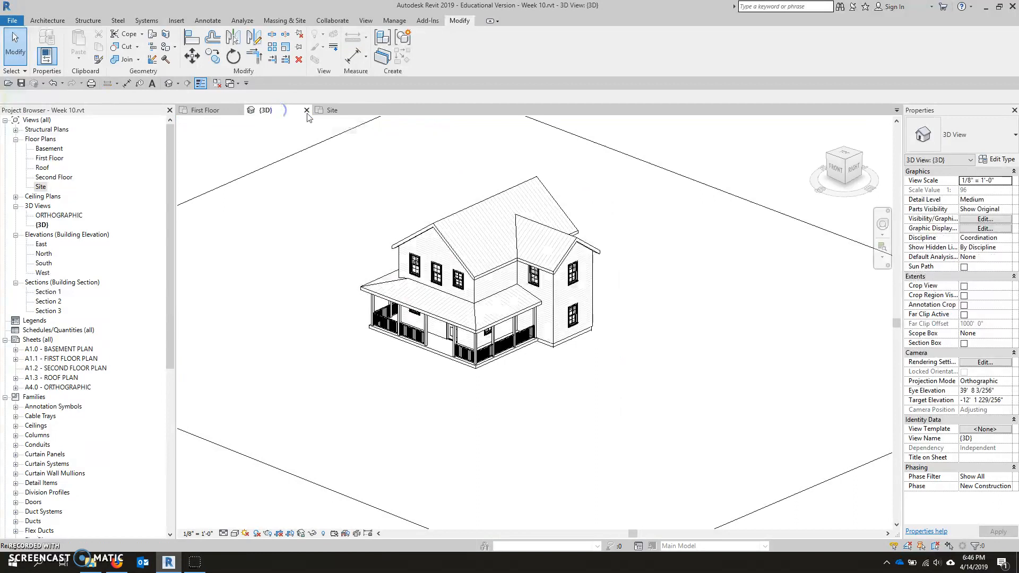
scroll(432, 182, down, 2)
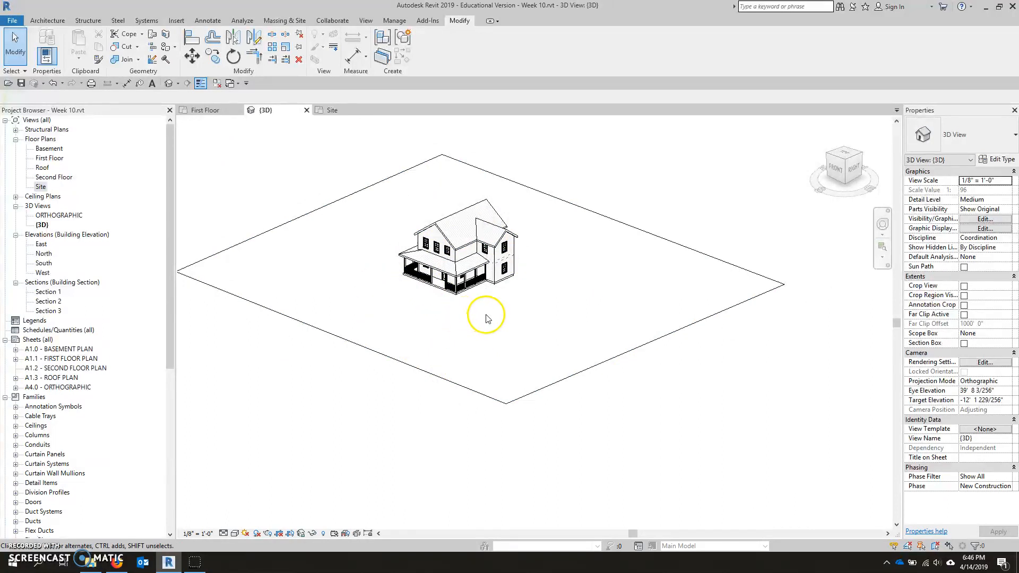
shift+middle_drag(495, 312, 419, 249)
scroll(482, 288, up, 2)
scroll(504, 289, up, 4)
shift+middle_drag(548, 320, 631, 337)
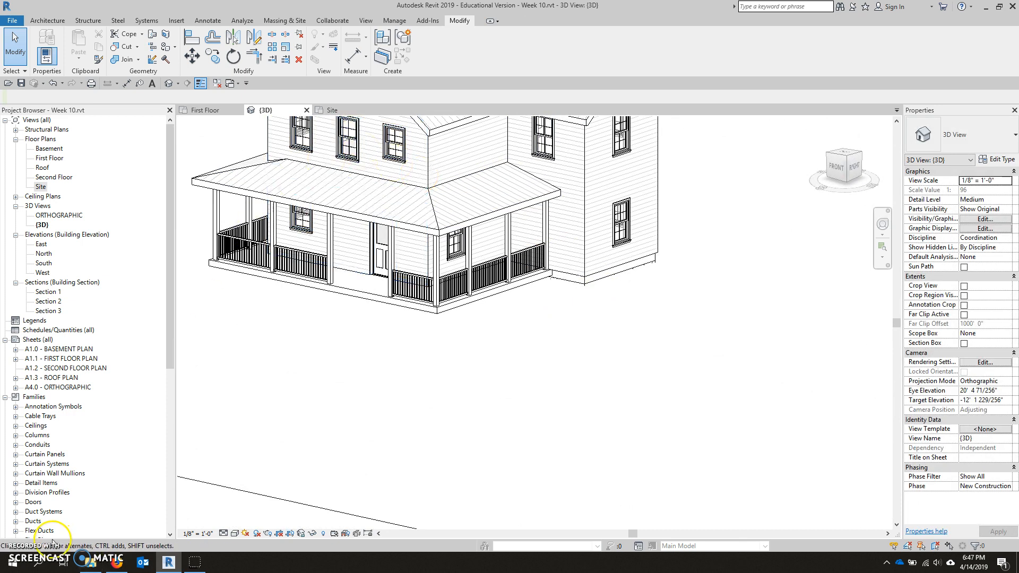
scroll(393, 468, down, 5)
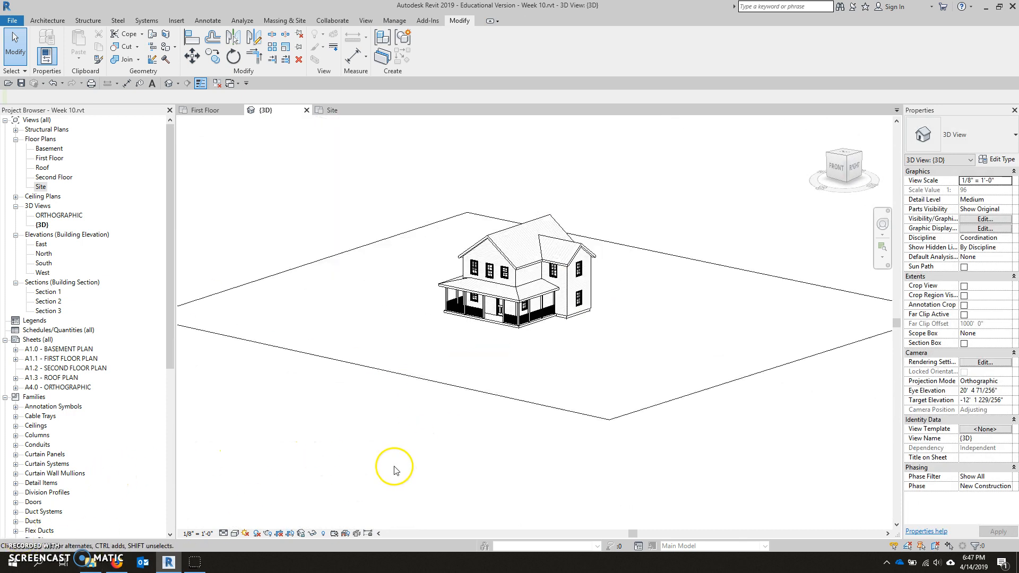
click(521, 366)
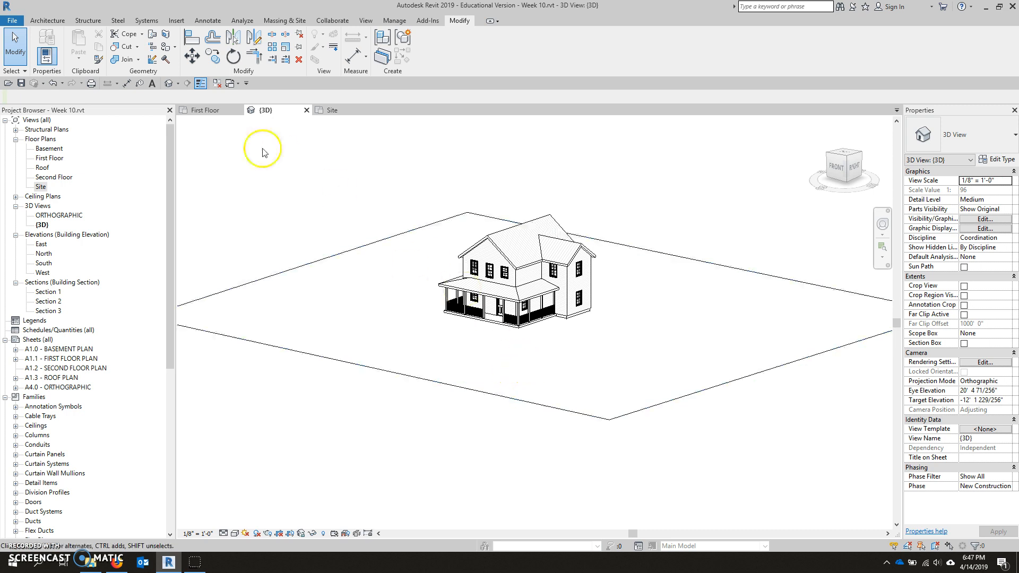
Step: In the First Floor plan, place a perspective camera southeast of the house and aim it diagonally past the northwest corner
double_click(55, 159)
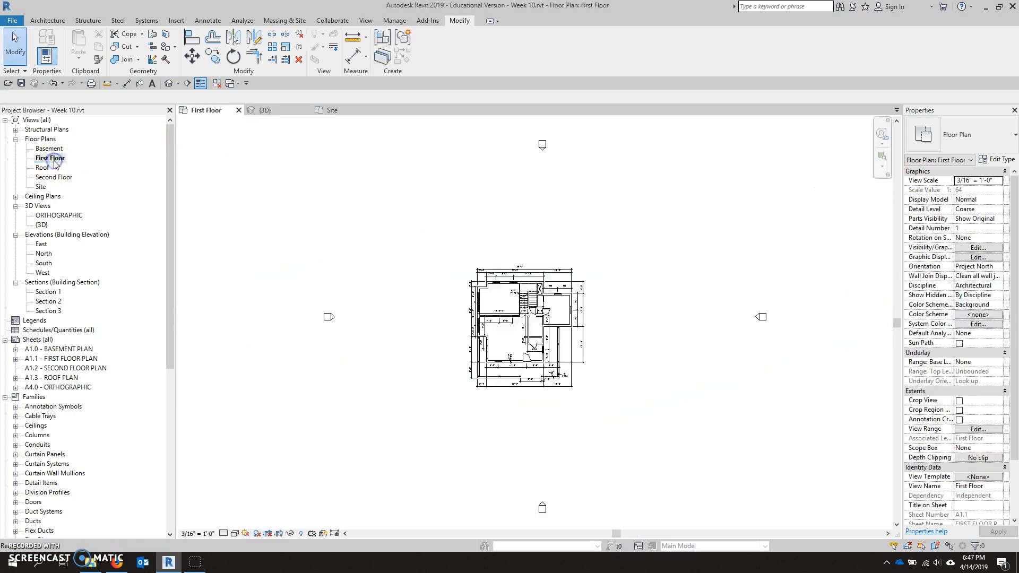
middle_drag(618, 298, 582, 291)
scroll(552, 280, up, 1)
scroll(554, 281, down, 2)
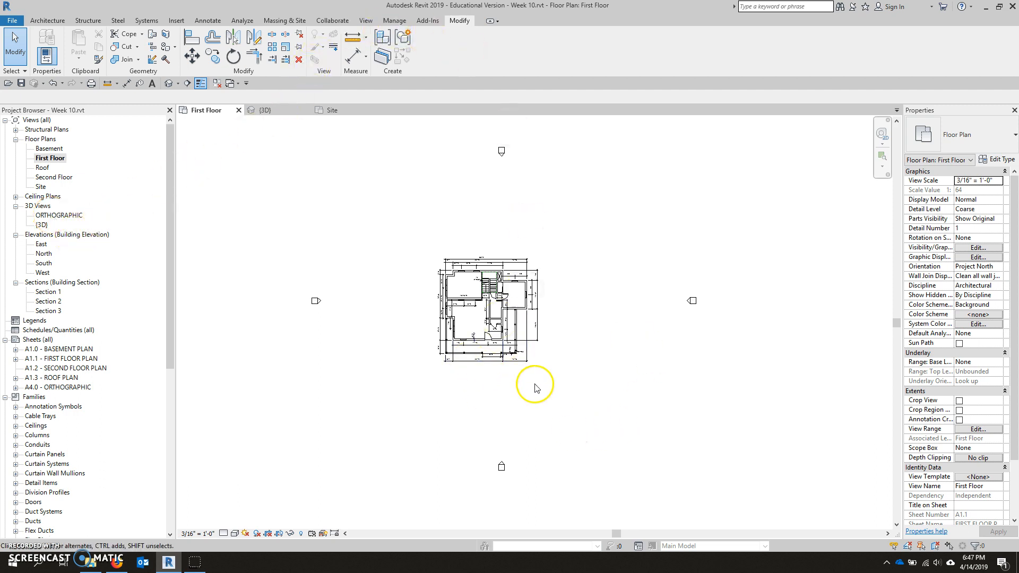
click(366, 21)
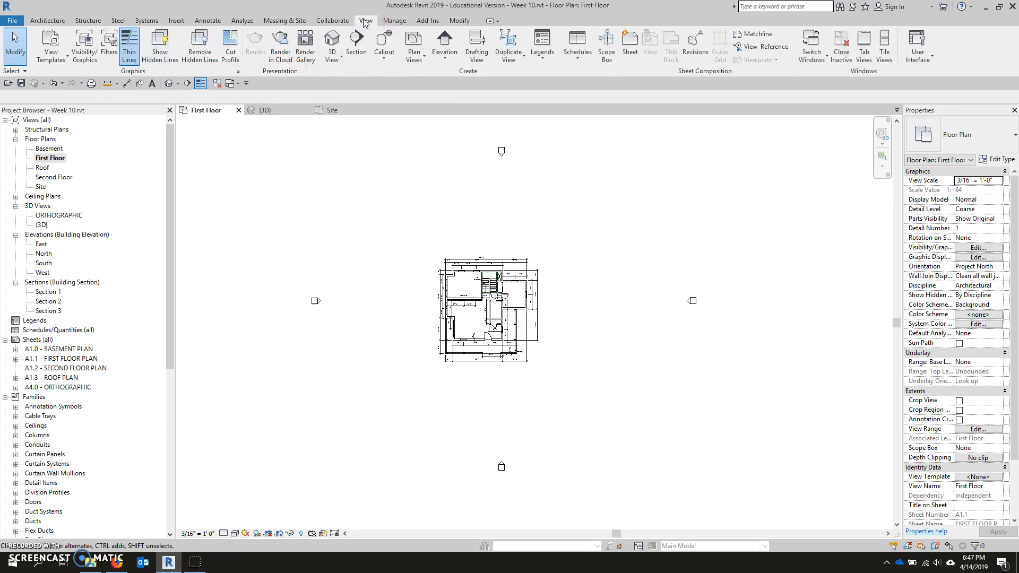
click(336, 52)
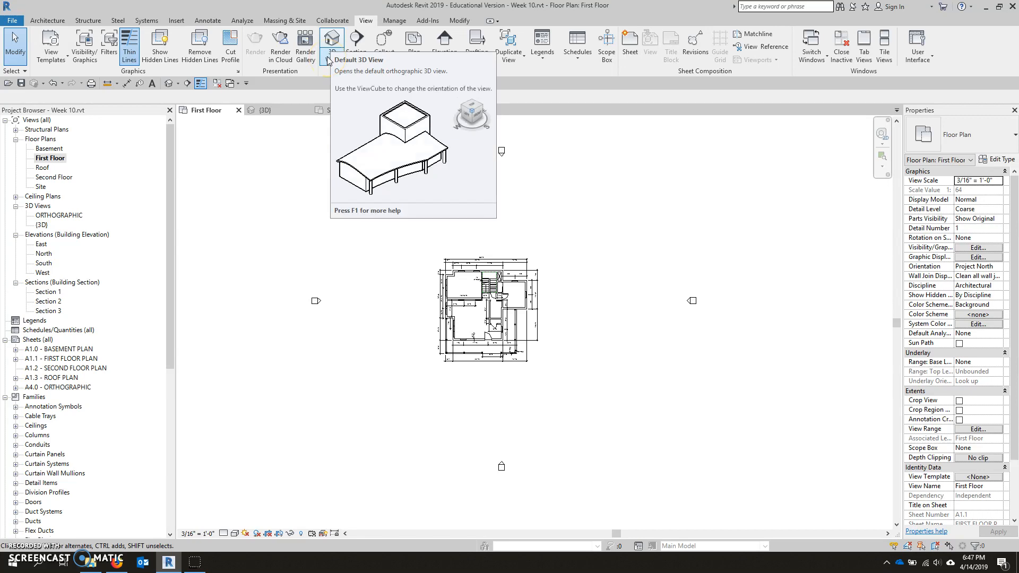
click(329, 60)
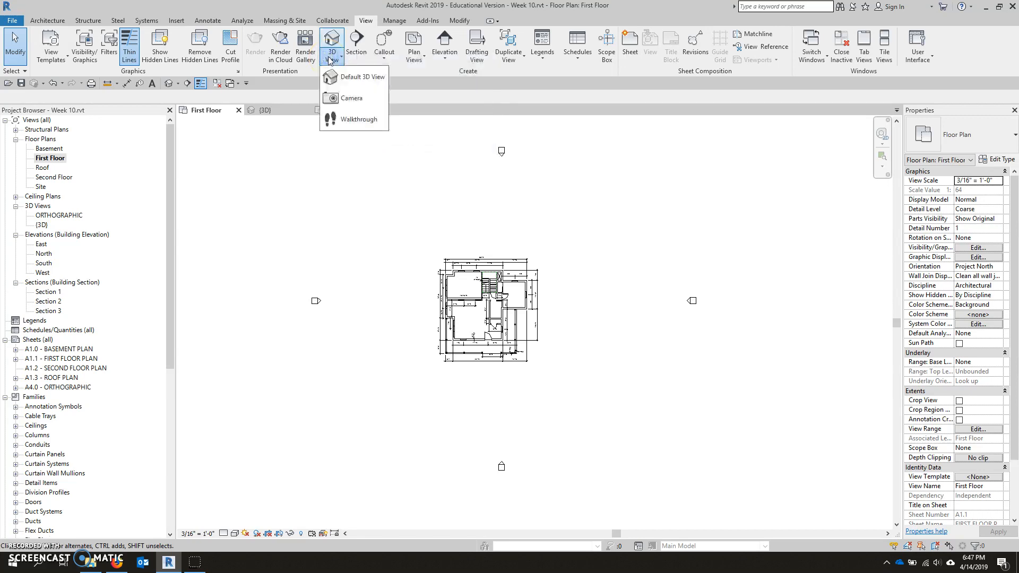
click(343, 98)
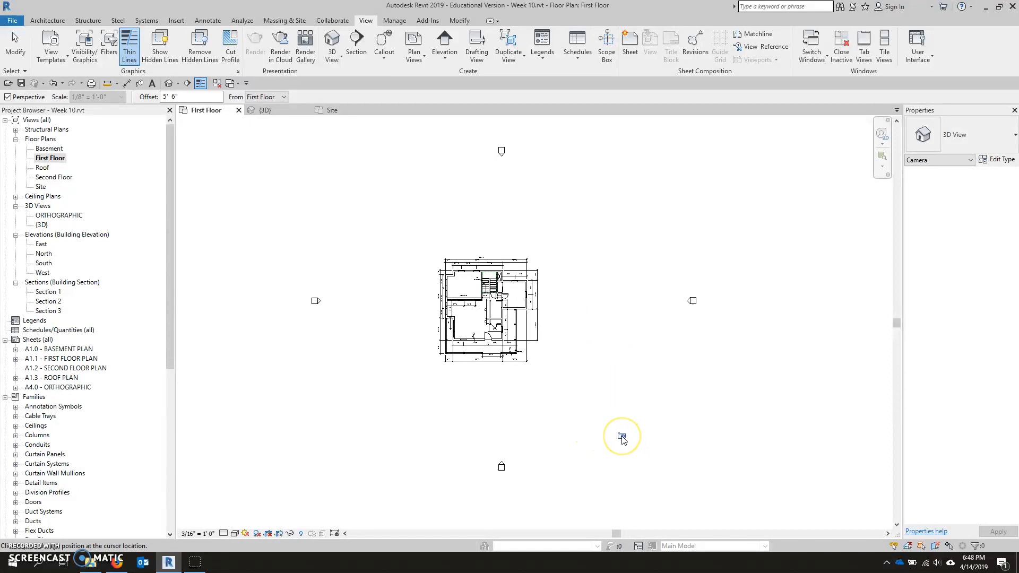
click(614, 441)
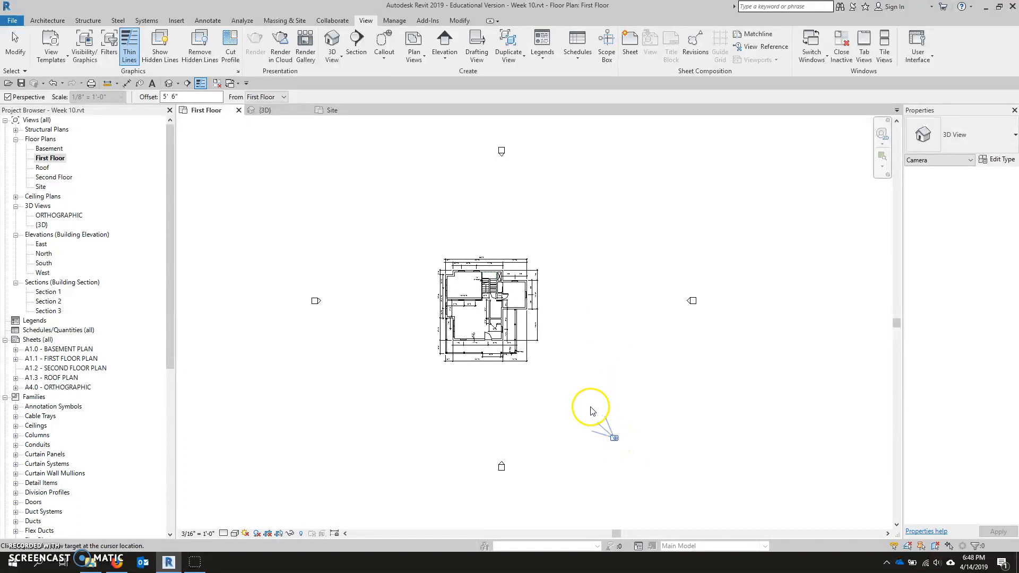
click(444, 265)
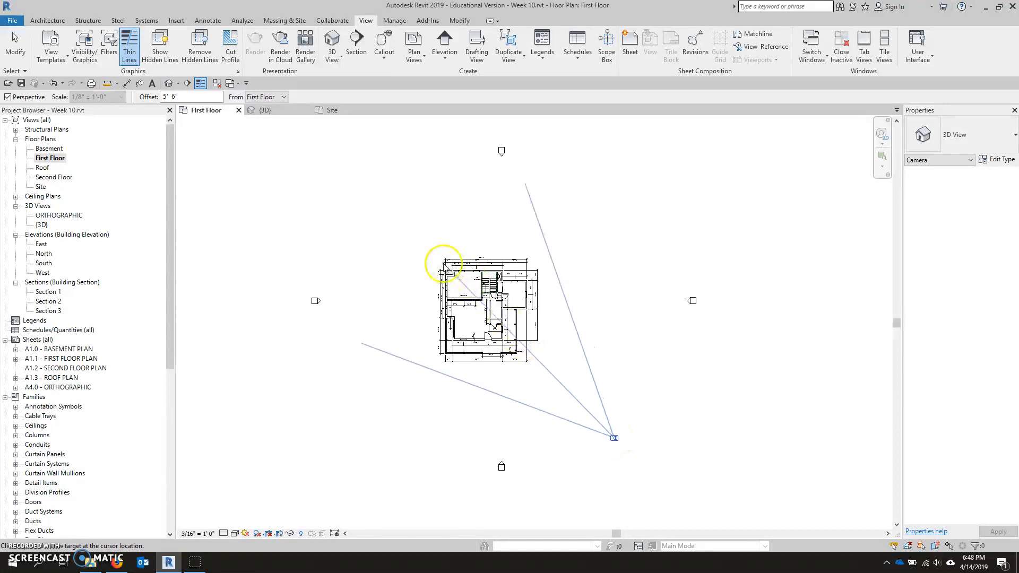
click(424, 244)
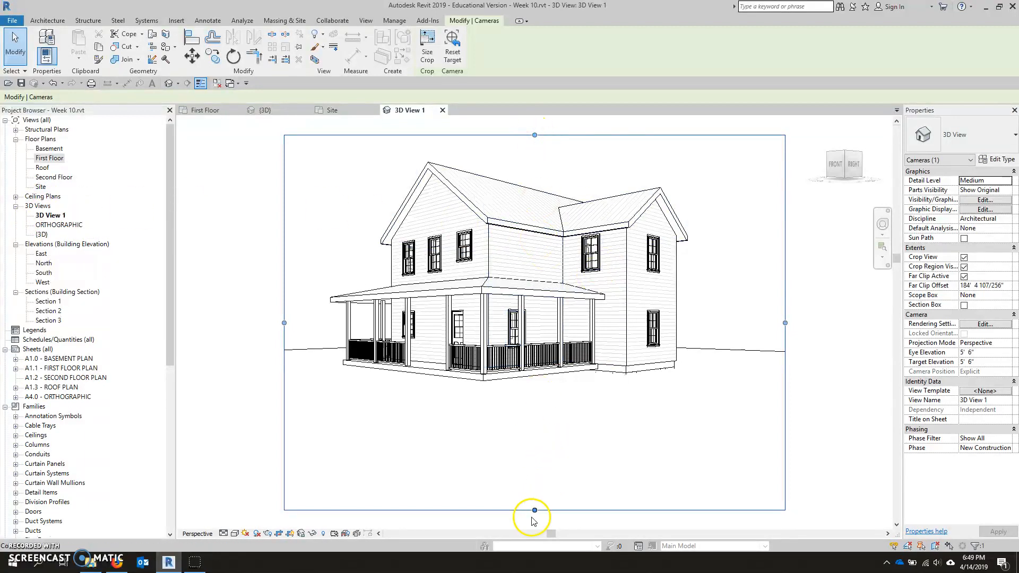
Step: Tighten all four sides of the camera view's crop region to leave only a narrow margin around the house
drag(535, 510, 532, 393)
drag(787, 263, 694, 263)
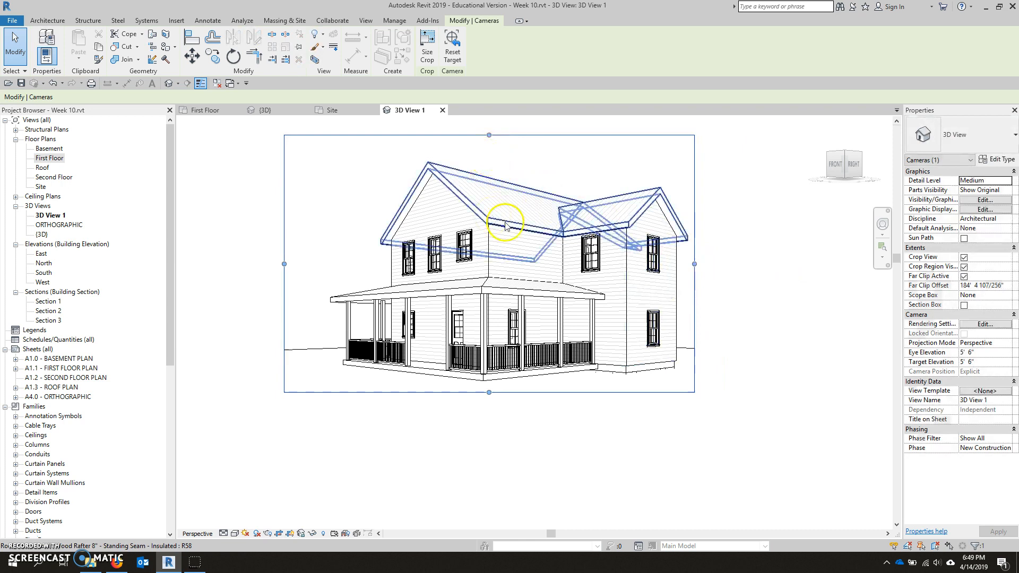
drag(489, 134, 489, 156)
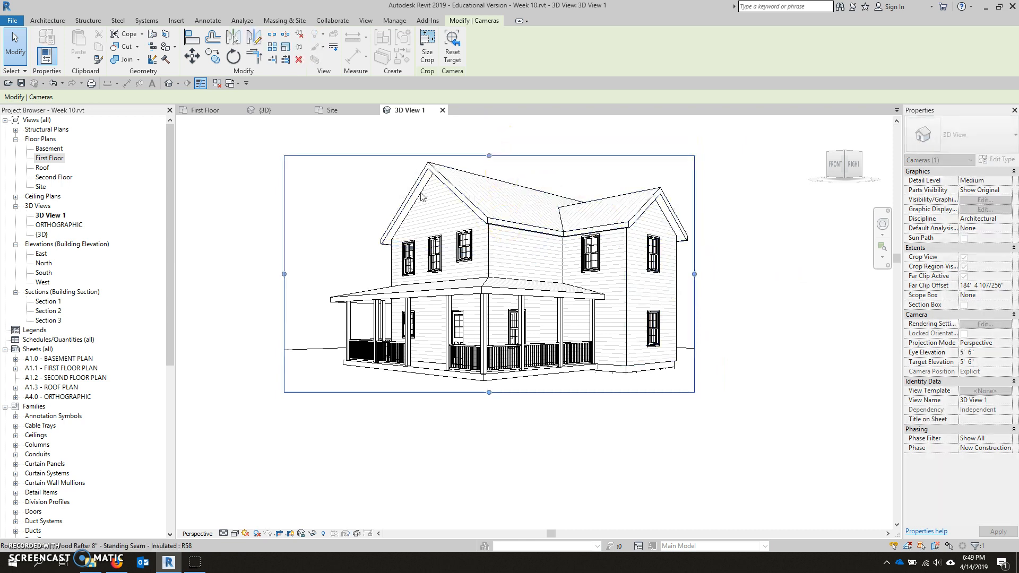
drag(285, 275, 322, 276)
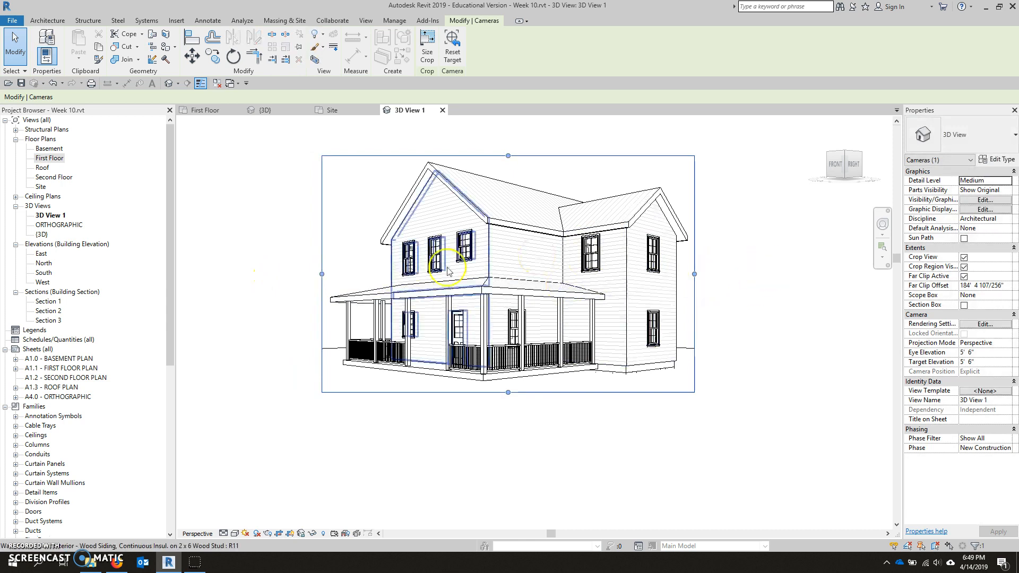
click(235, 534)
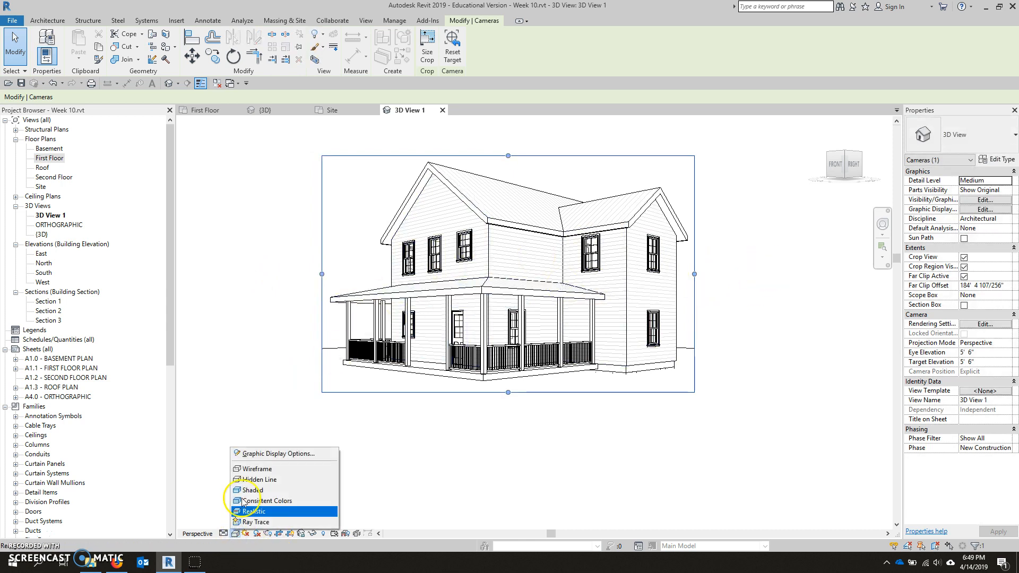
click(575, 450)
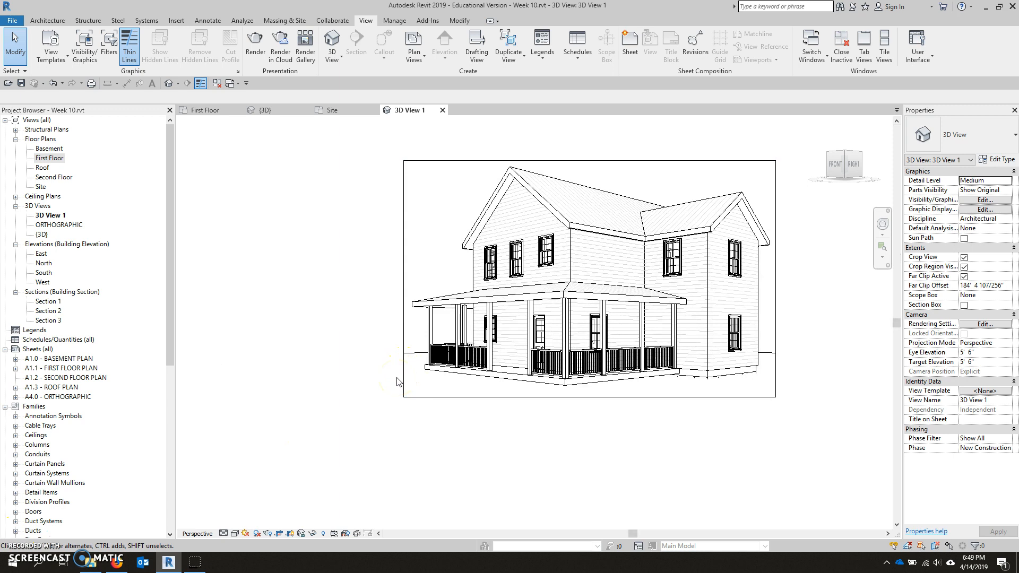
Step: Create a new sheet with the A110 - 11 X 17 Titleblock
right_click(32, 350)
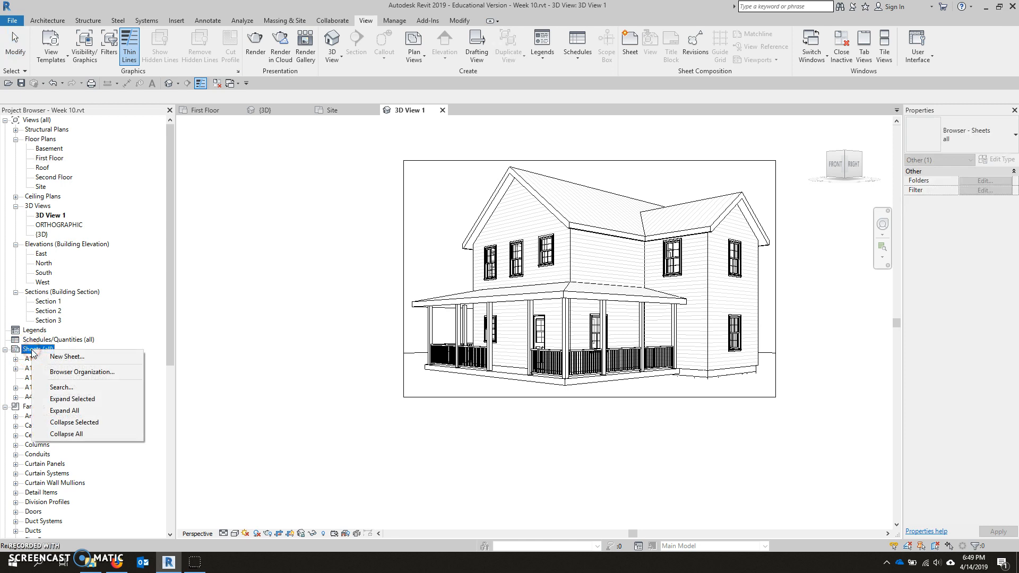
click(68, 357)
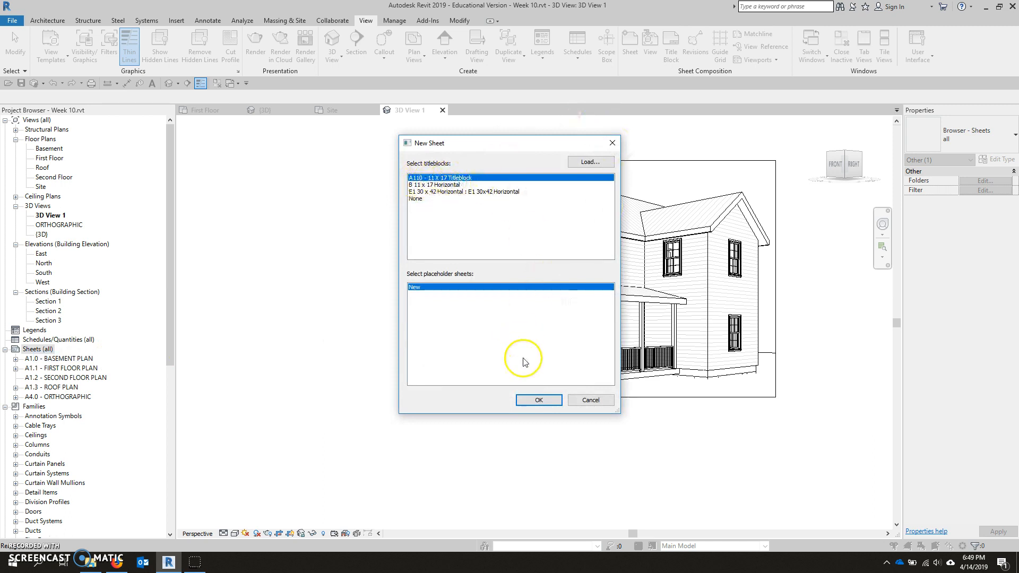
click(538, 402)
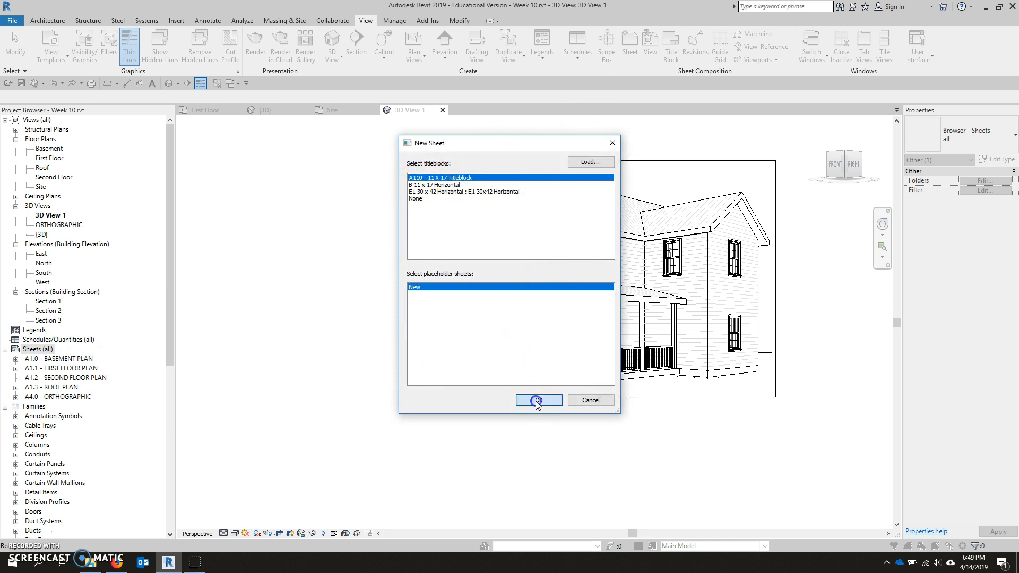
click(569, 380)
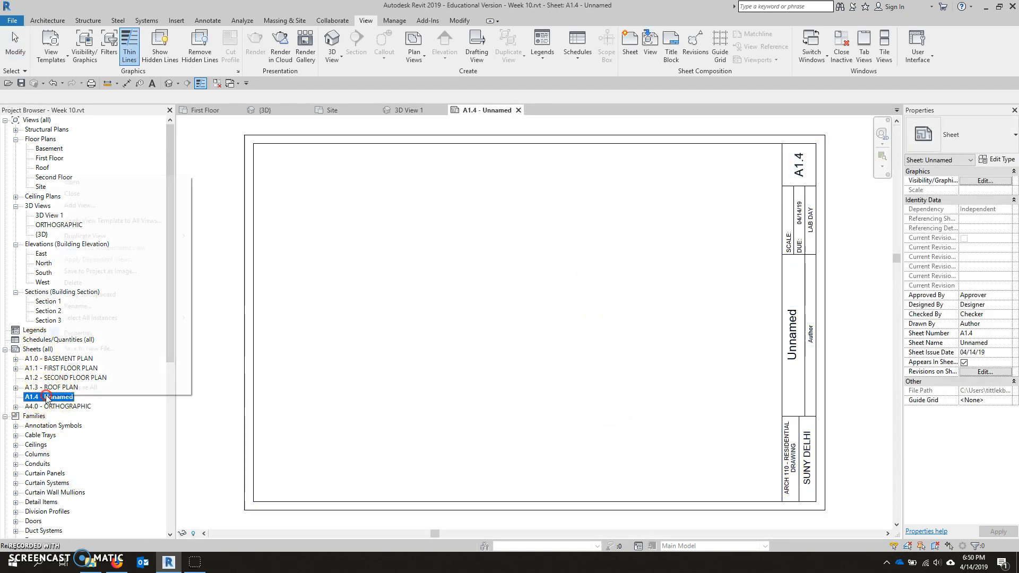
Step: Change the new sheet's number to A0.0 and its name to COVER SHEET
right_click(48, 397)
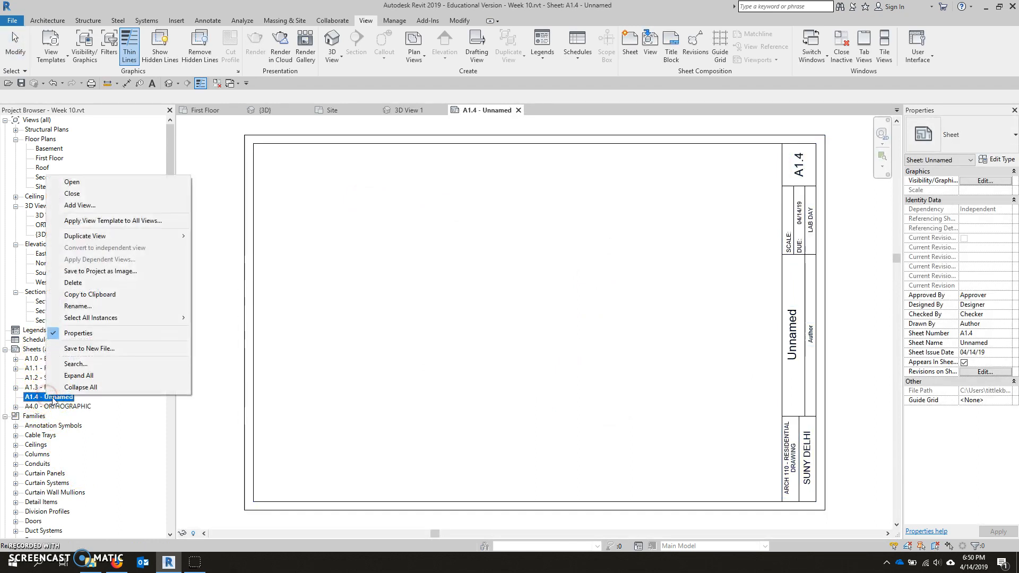
click(77, 306)
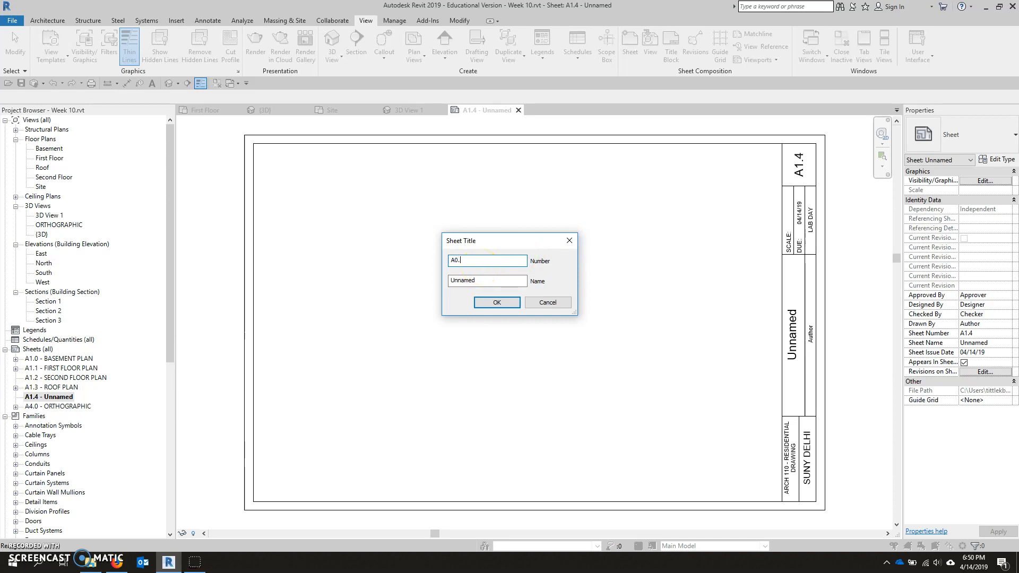
text(A0.0)
key(Tab)
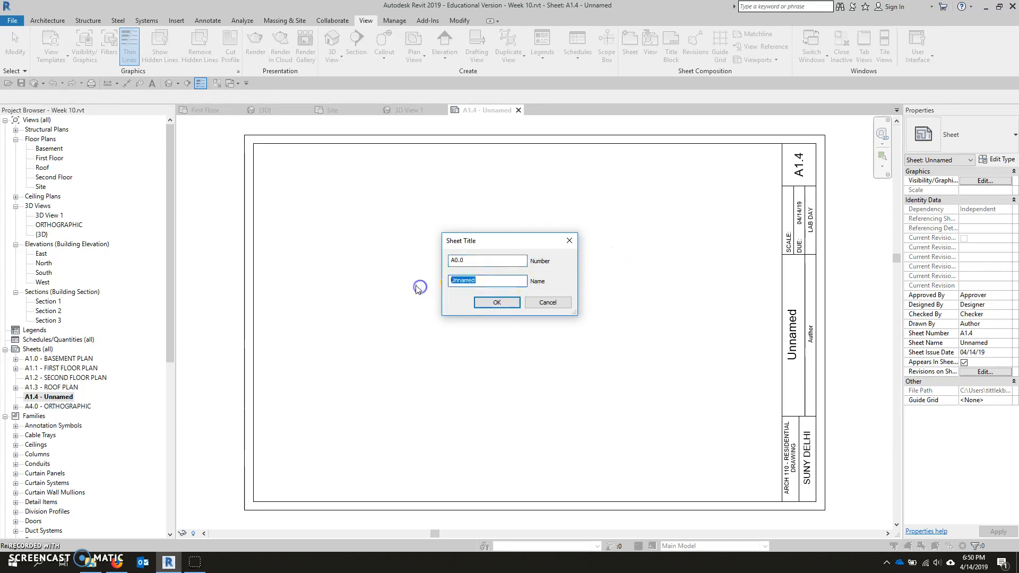
text(COVER SHEET)
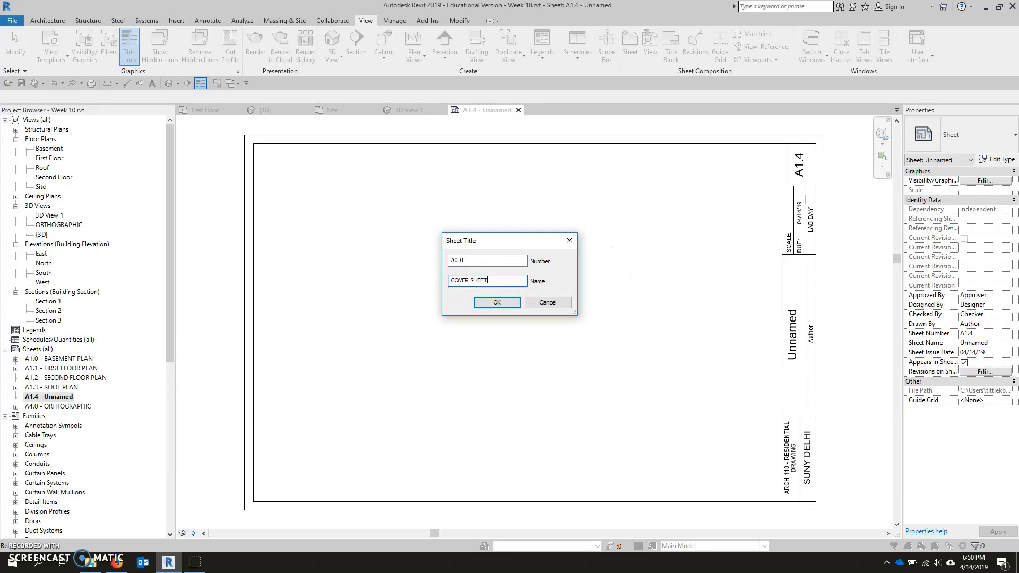
click(485, 302)
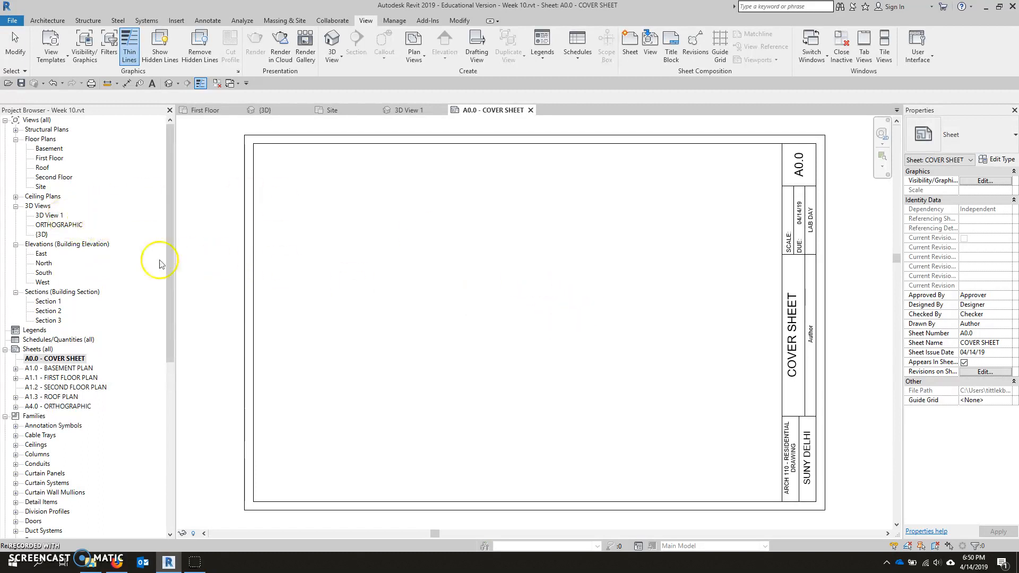
Step: Place 3D View 1 in the upper-left area of the A0.0 cover sheet
drag(49, 215, 425, 301)
click(380, 237)
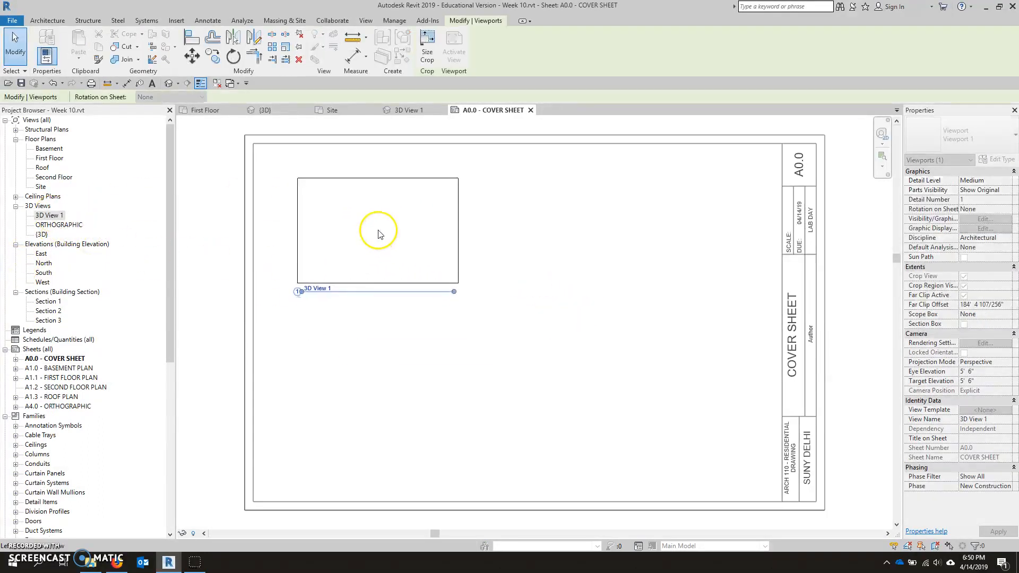
scroll(454, 336, down, 3)
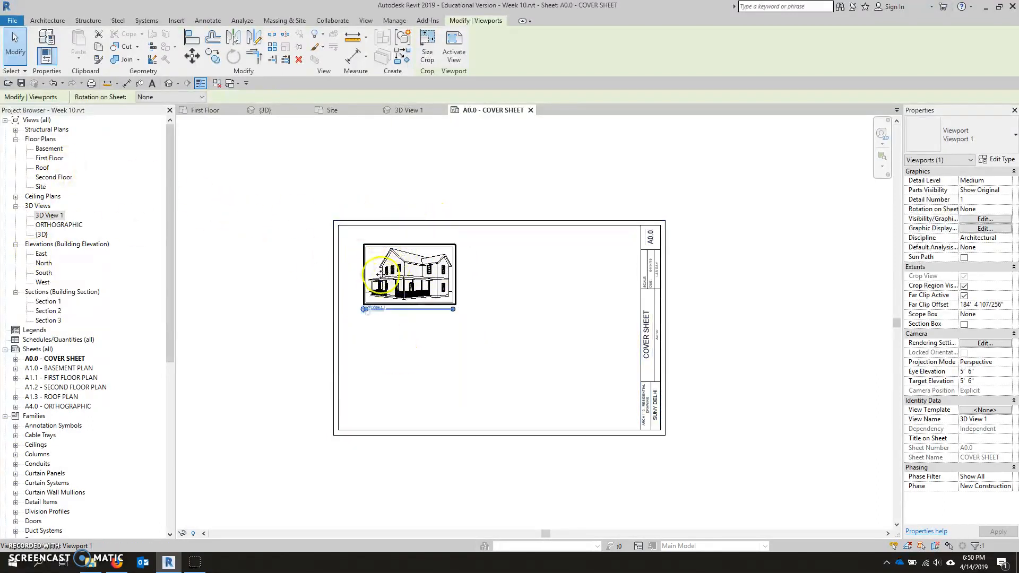
scroll(372, 236, up, 2)
click(486, 149)
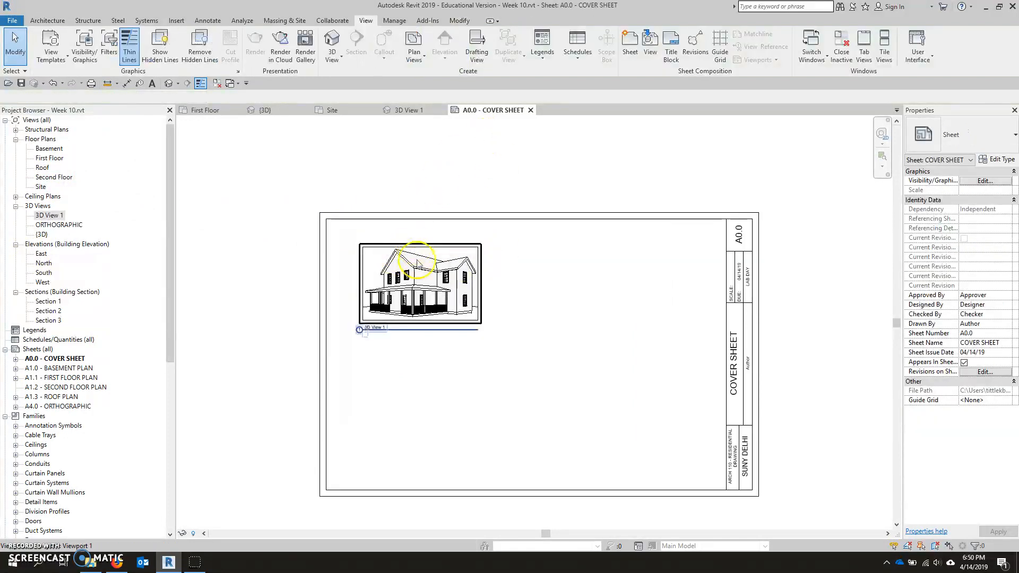
Step: Resize the 3D View 1 viewport's crop region to a 5" height using Scale (locked proportions)
click(403, 276)
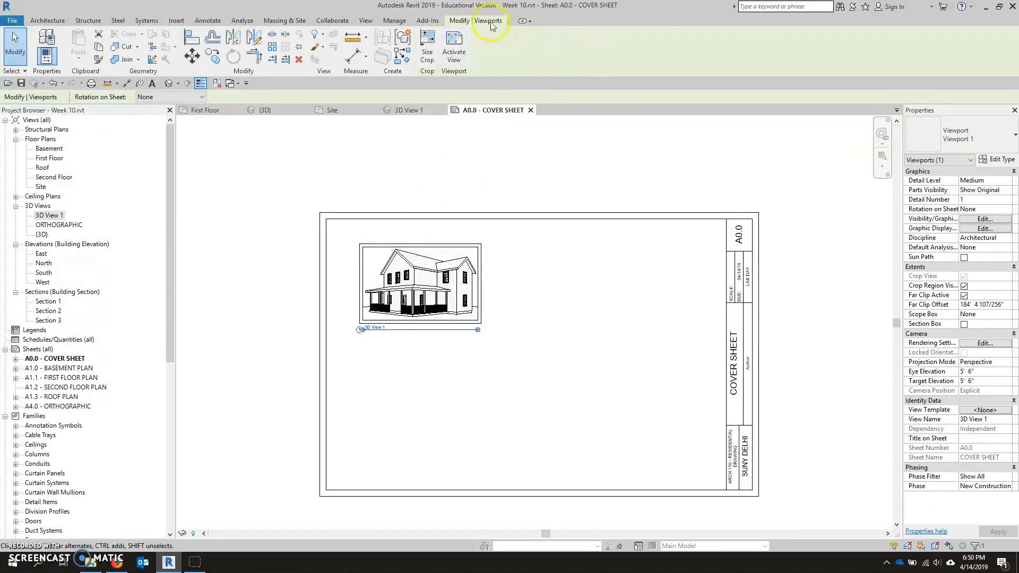
click(427, 43)
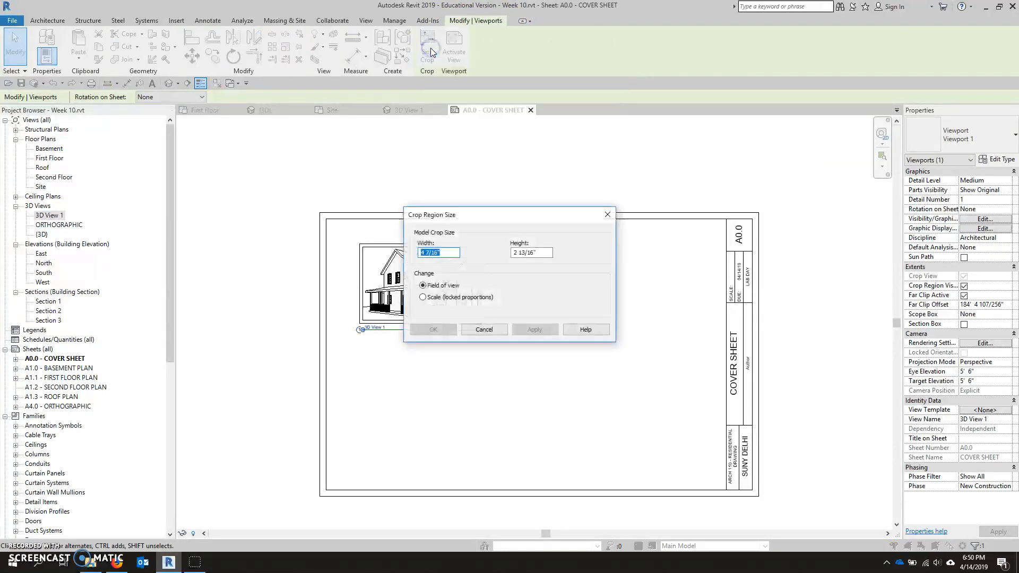
drag(511, 215, 665, 194)
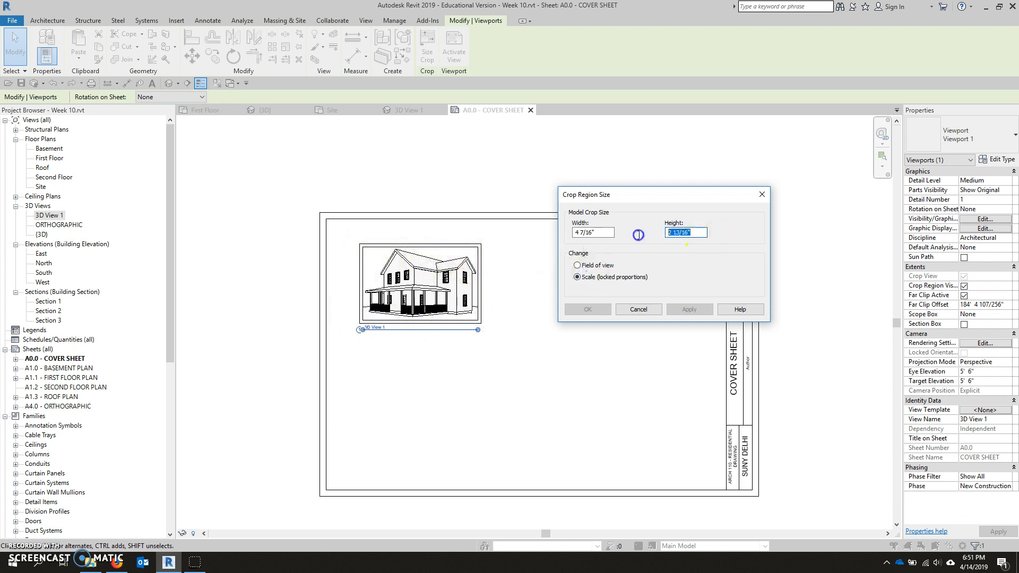
text(5)
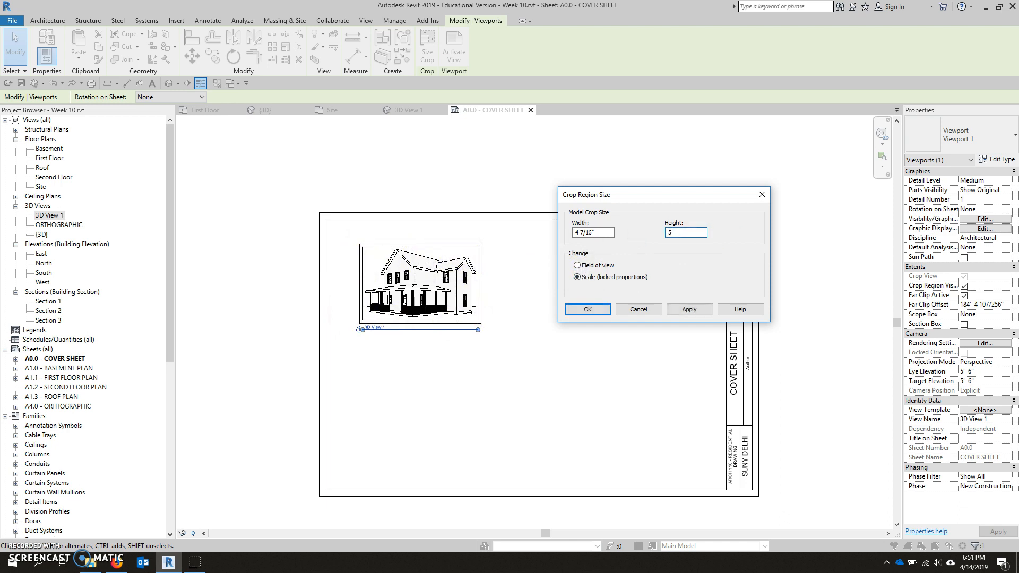
click(690, 310)
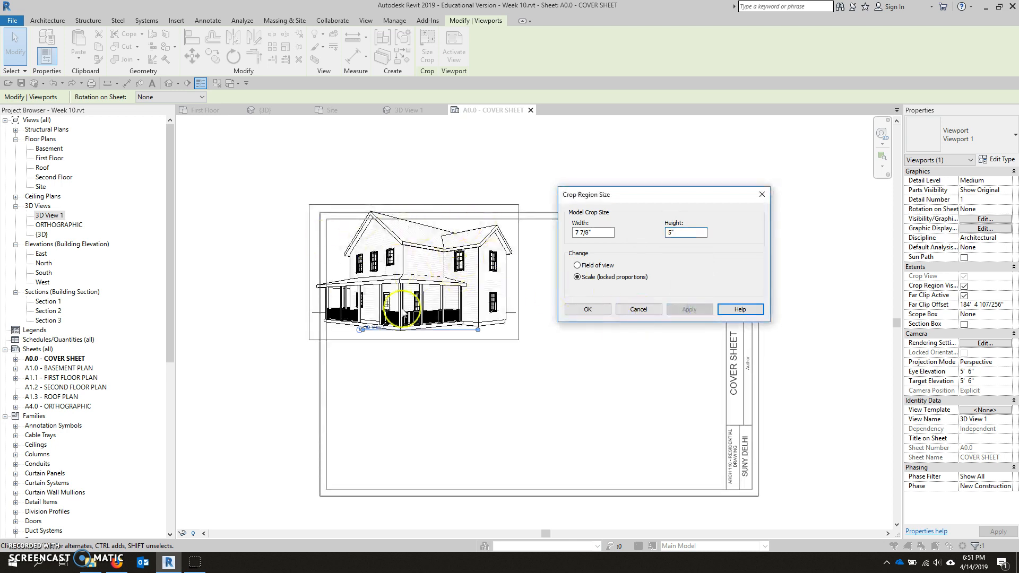
click(587, 309)
Step: Move the enlarged viewport inside the sheet border's upper-left corner and move its view title off the sheet, above the border
drag(426, 244, 448, 262)
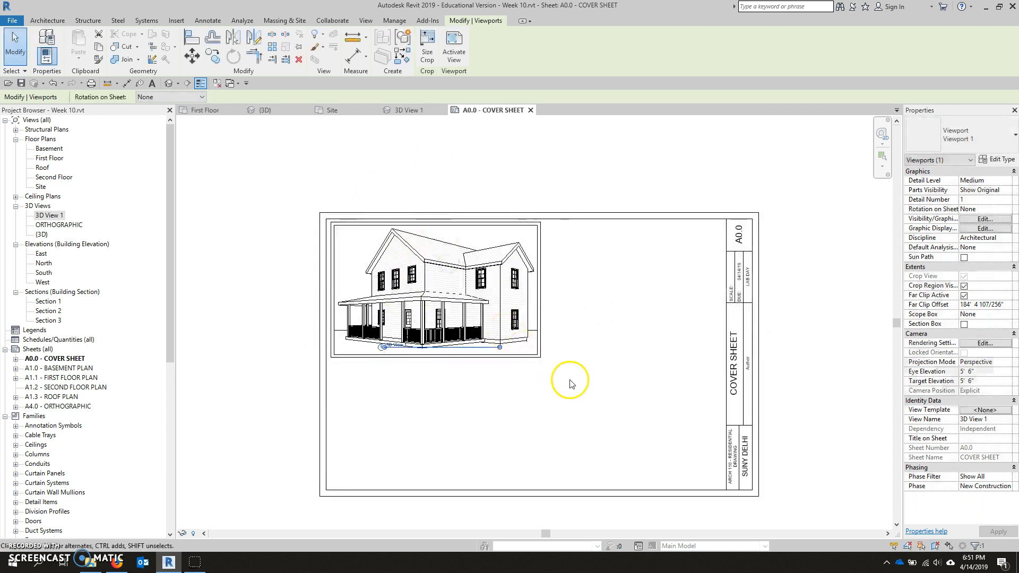
click(570, 384)
click(478, 348)
drag(475, 348, 367, 168)
click(479, 165)
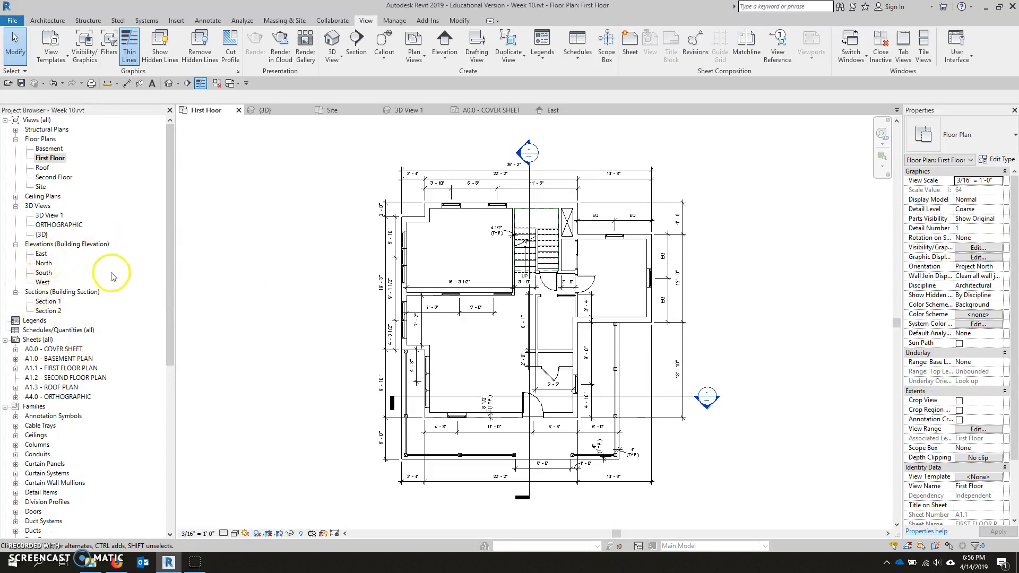
Step: Look over the East elevation, and open the North elevation
double_click(42, 254)
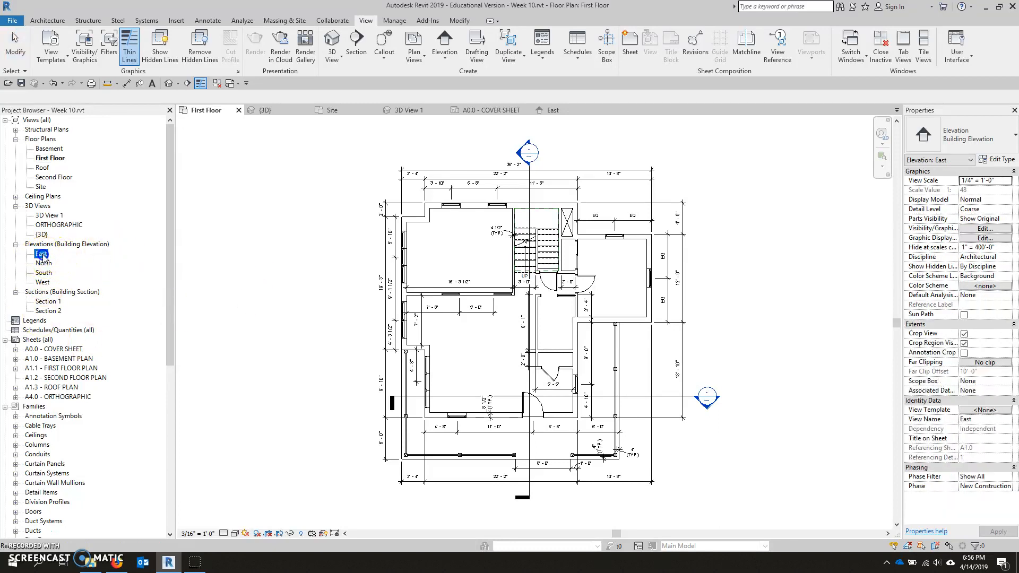
scroll(403, 326, down, 4)
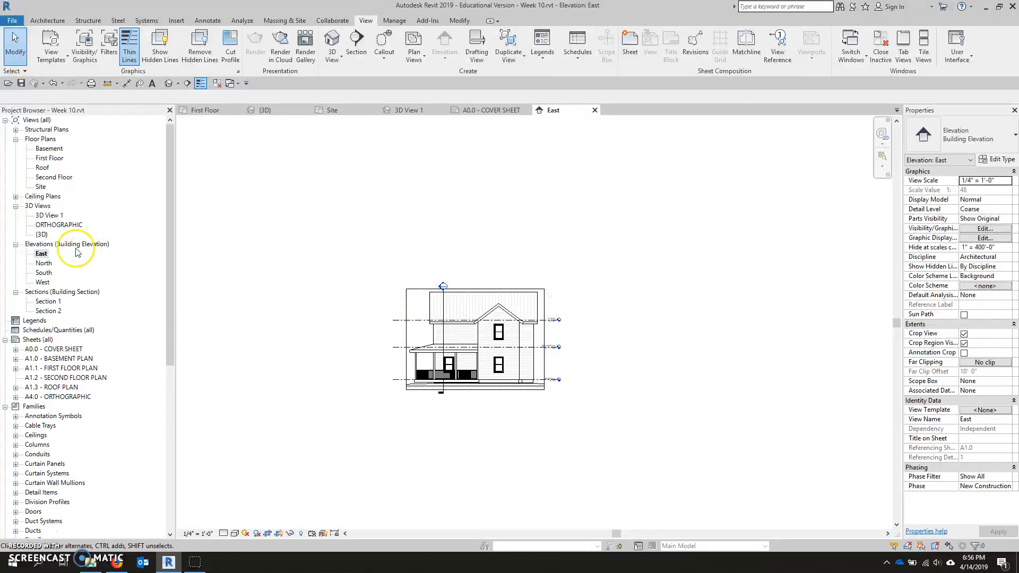
double_click(44, 263)
scroll(462, 338, down, 2)
middle_drag(655, 333, 647, 339)
scroll(539, 333, up, 1)
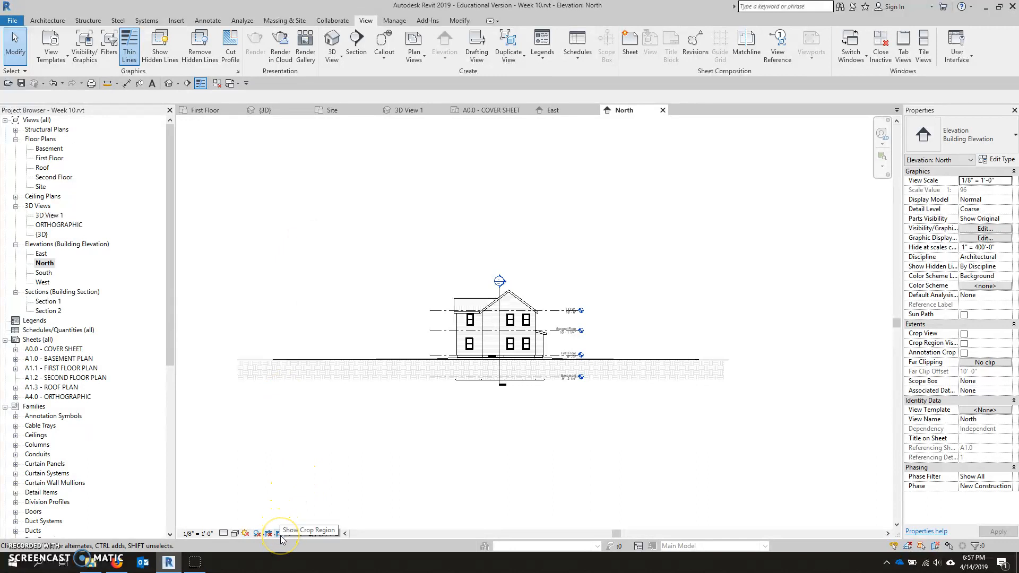
Step: Turn on the North elevation's crop view and visible crop region, and pull both side edges in close to the house
click(399, 402)
click(278, 533)
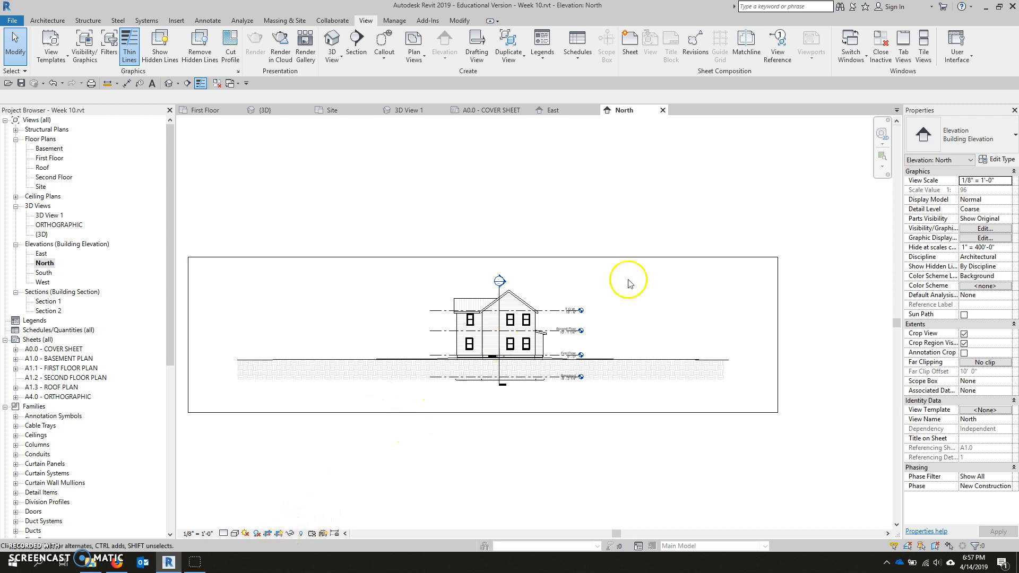
click(745, 257)
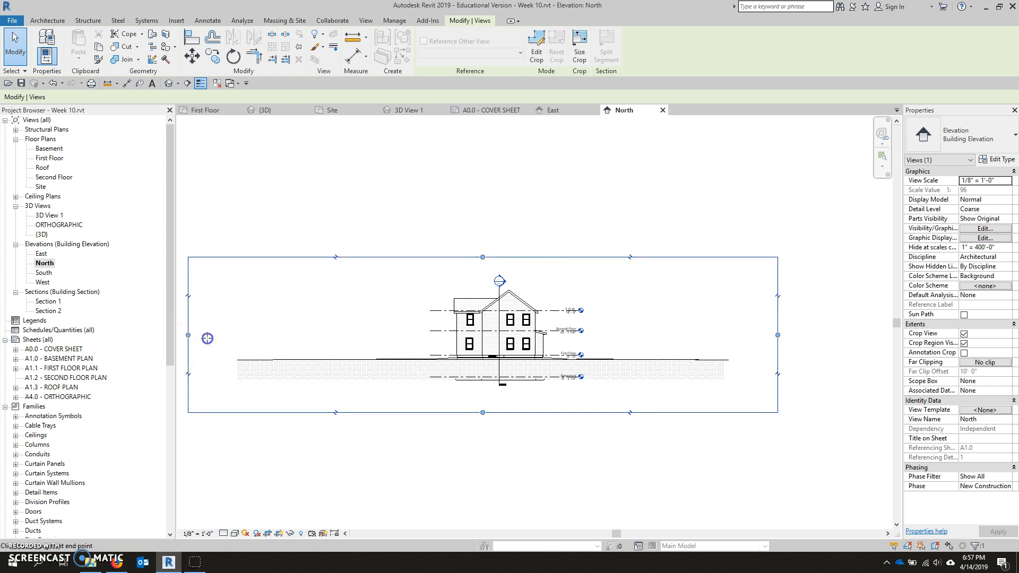
drag(424, 339, 450, 336)
drag(778, 335, 695, 334)
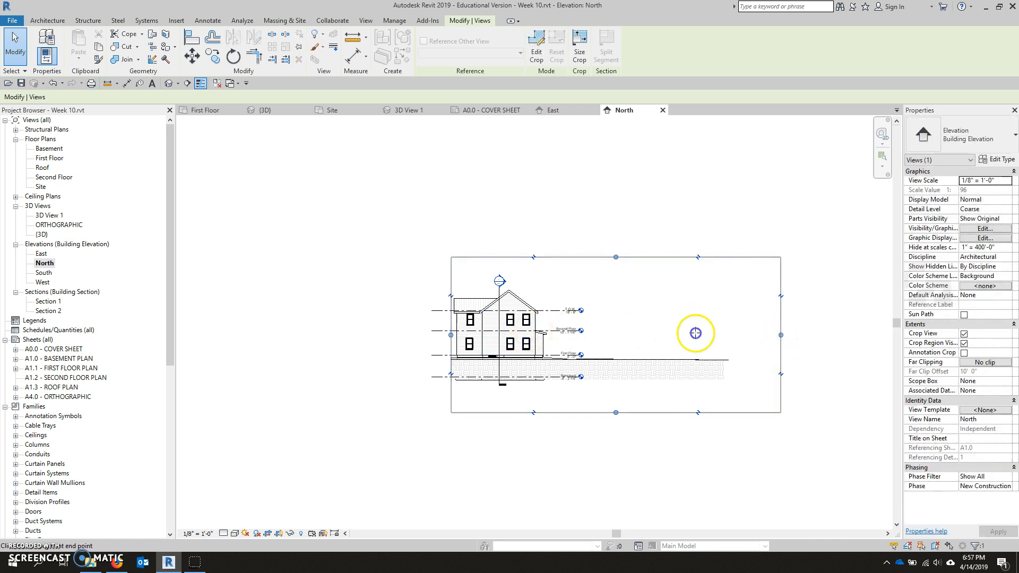
drag(557, 334, 548, 335)
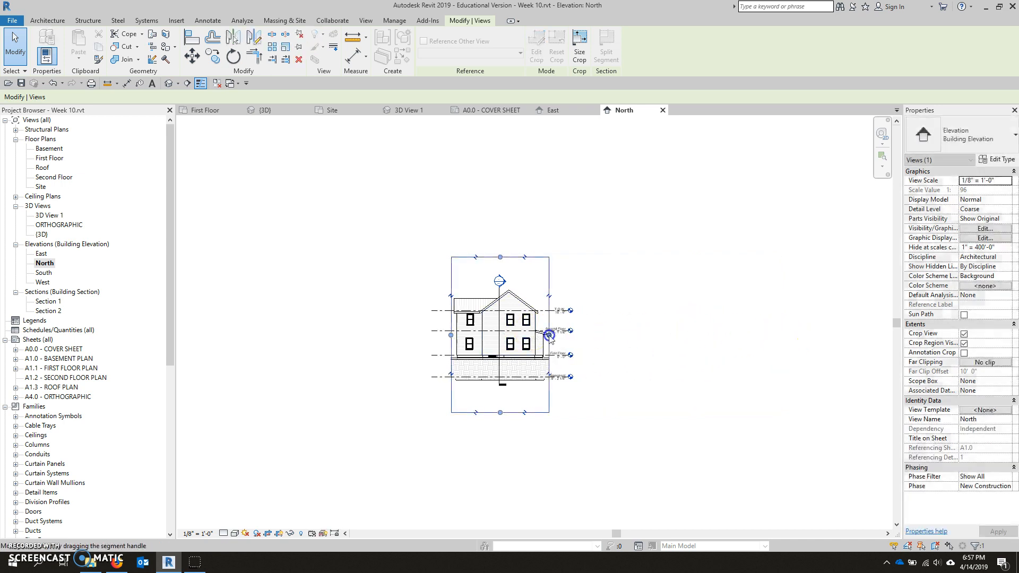
scroll(494, 360, up, 2)
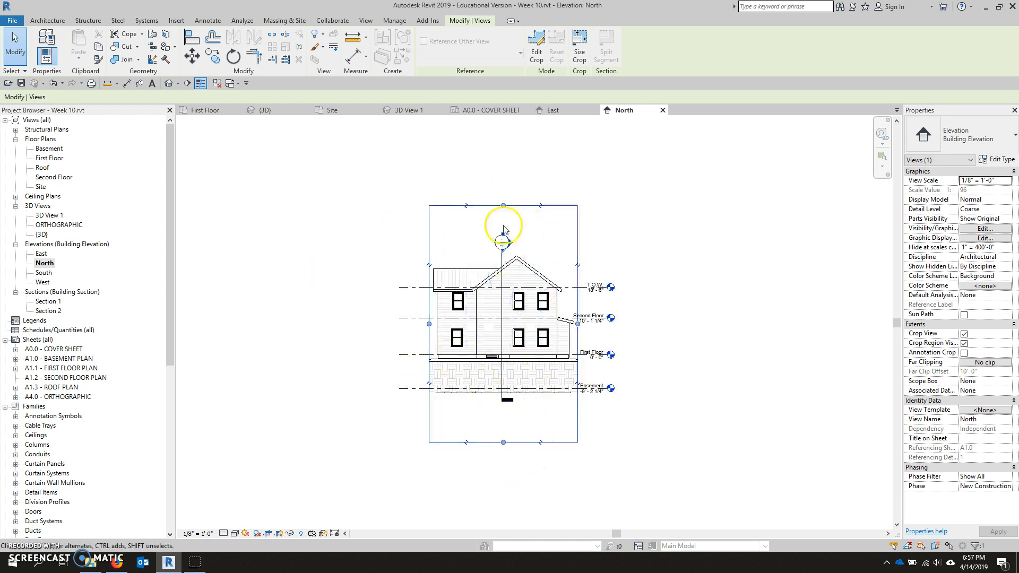
Step: Set the North elevation's view scale to 1/4" = 1'-0"
click(198, 533)
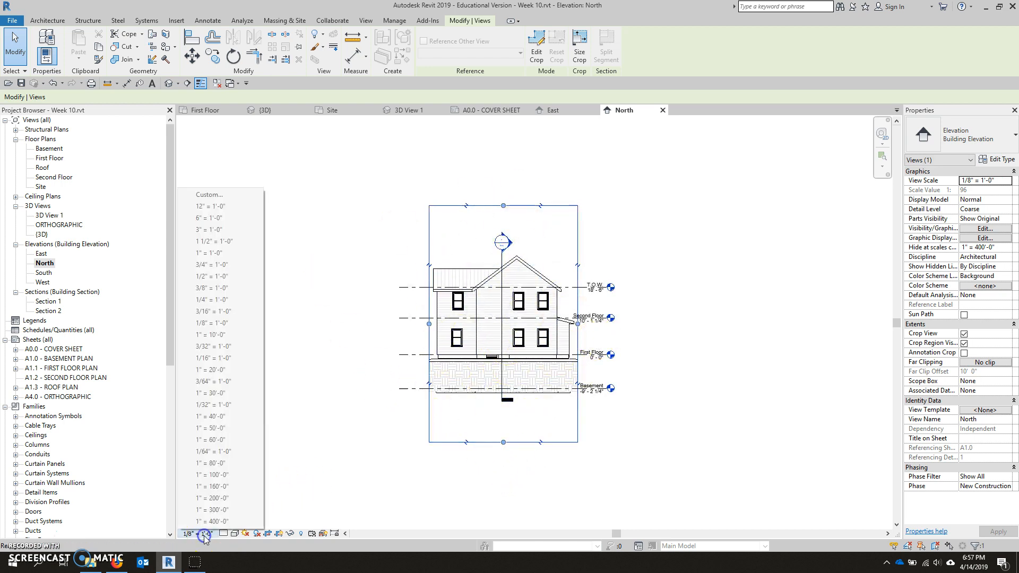
click(232, 300)
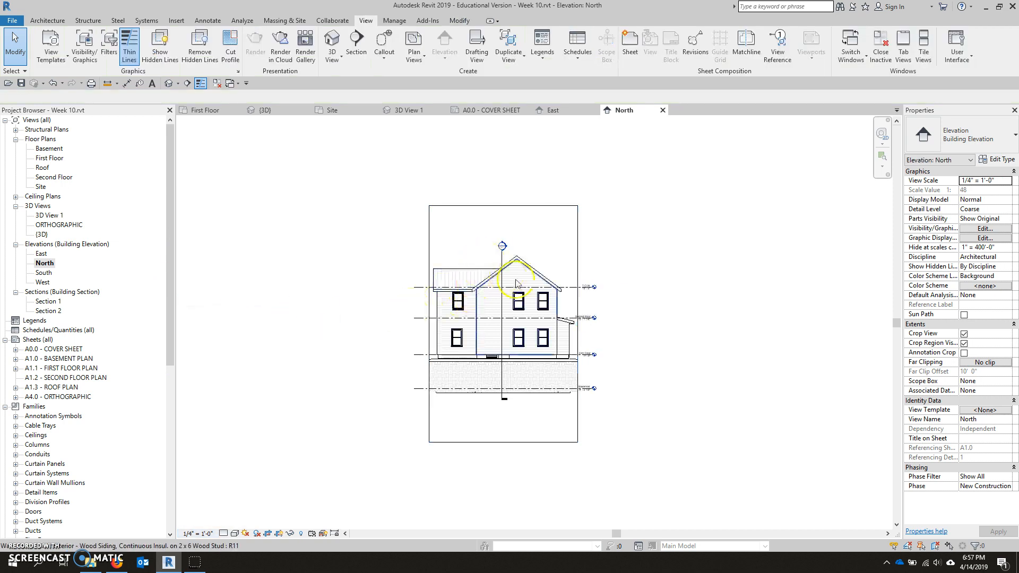
scroll(602, 296, up, 3)
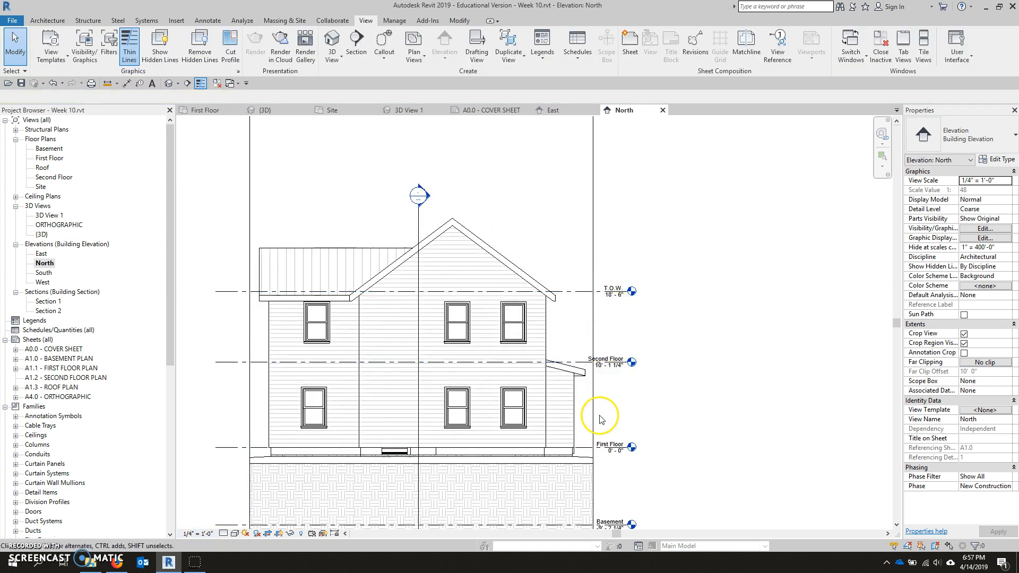
middle_drag(595, 416, 619, 338)
scroll(619, 338, down, 3)
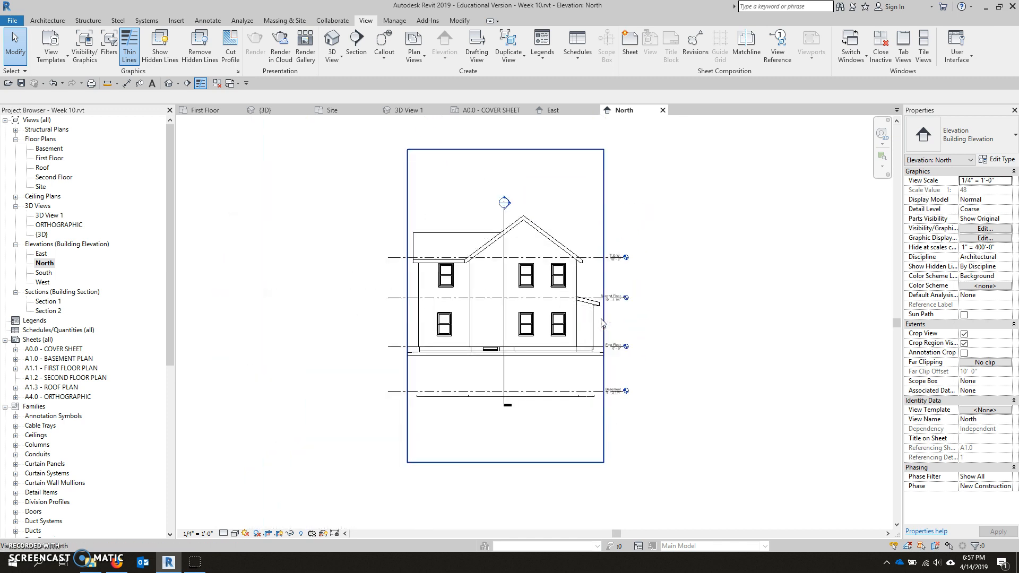
Step: Pull the North elevation's crop region down to just above the roof ridge and up to just below the ground surface
click(504, 153)
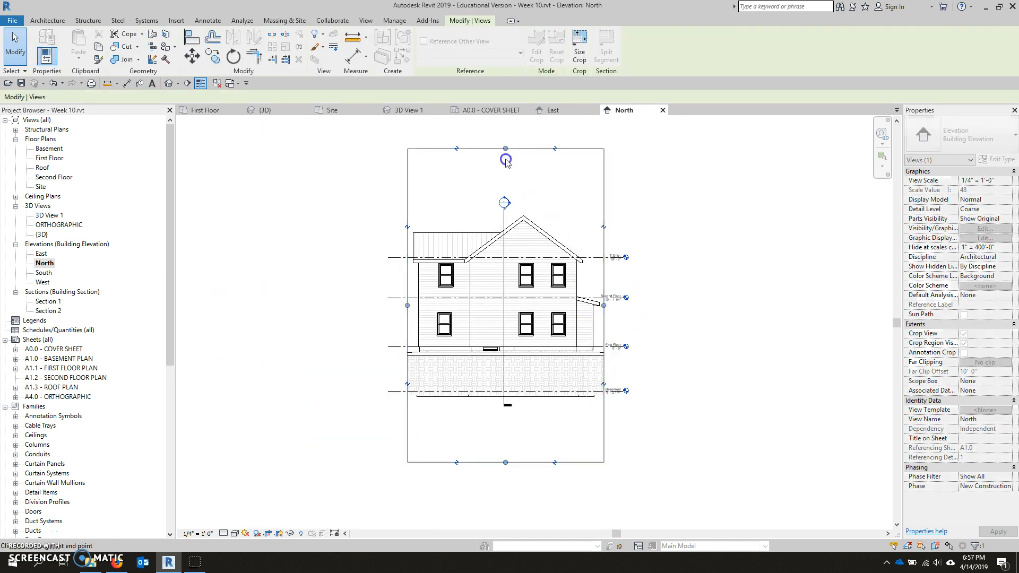
drag(513, 198, 508, 215)
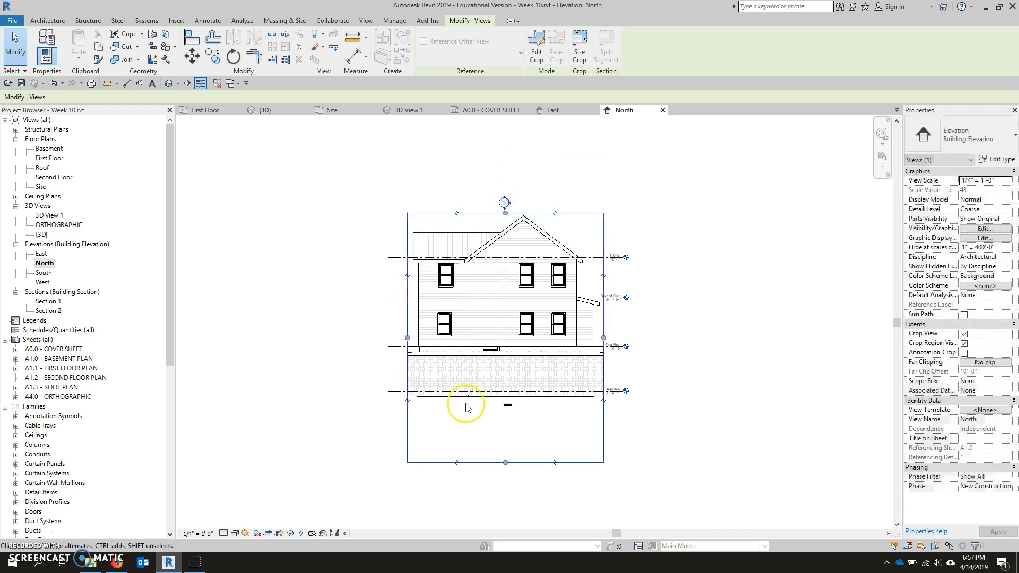
drag(505, 463, 504, 364)
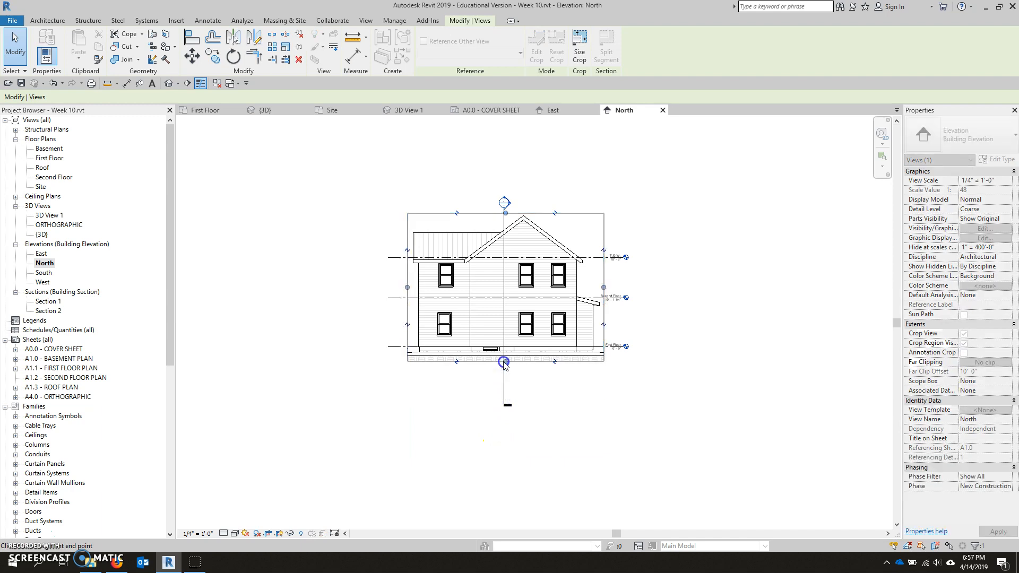
Step: Turn off Thin Lines and examine the ground line and lower crop edge of the North elevation
scroll(504, 364, up, 5)
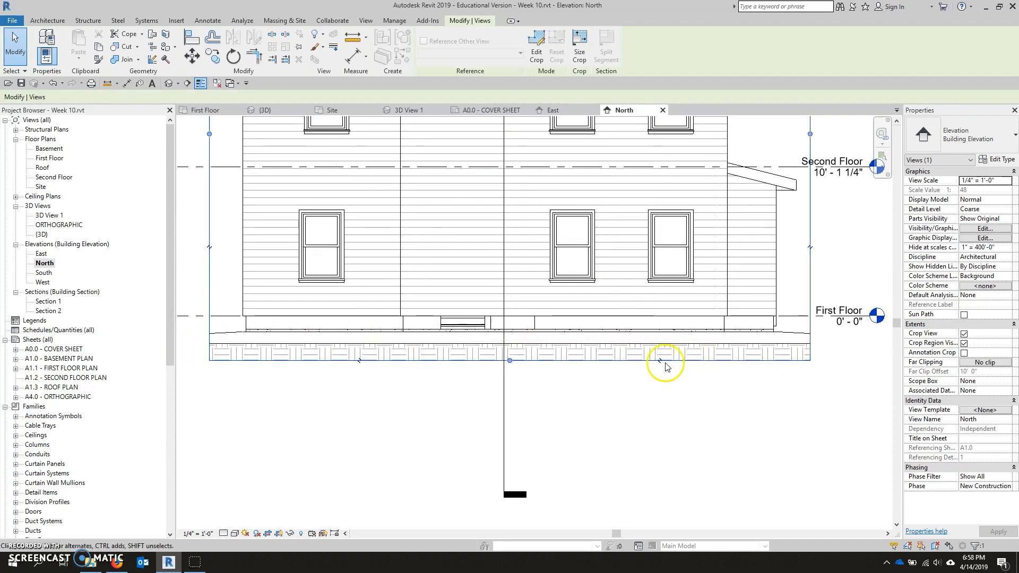
scroll(580, 390, down, 2)
middle_drag(629, 381, 608, 422)
key(Escape)
scroll(585, 432, up, 3)
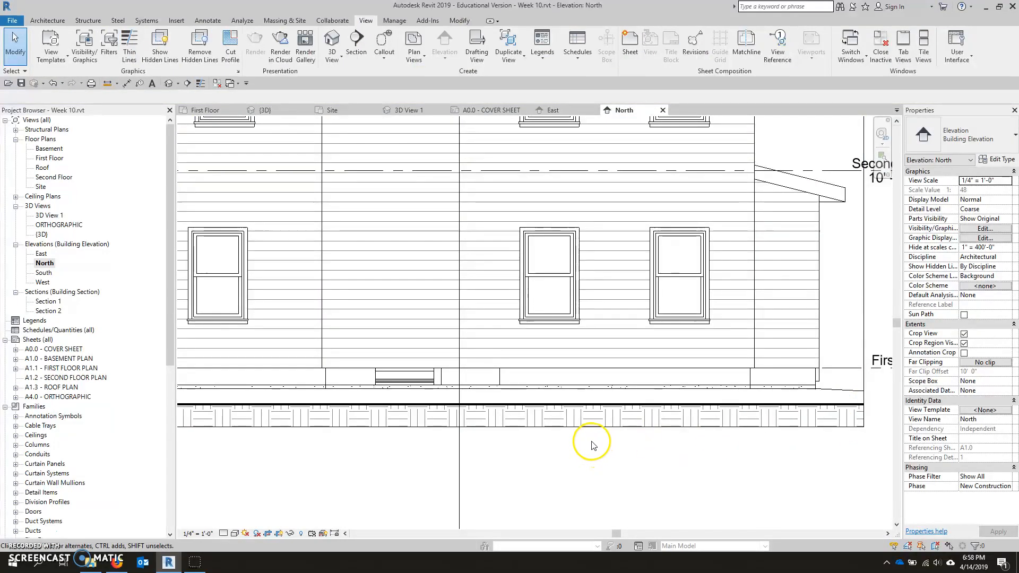
scroll(591, 443, down, 3)
scroll(607, 338, down, 2)
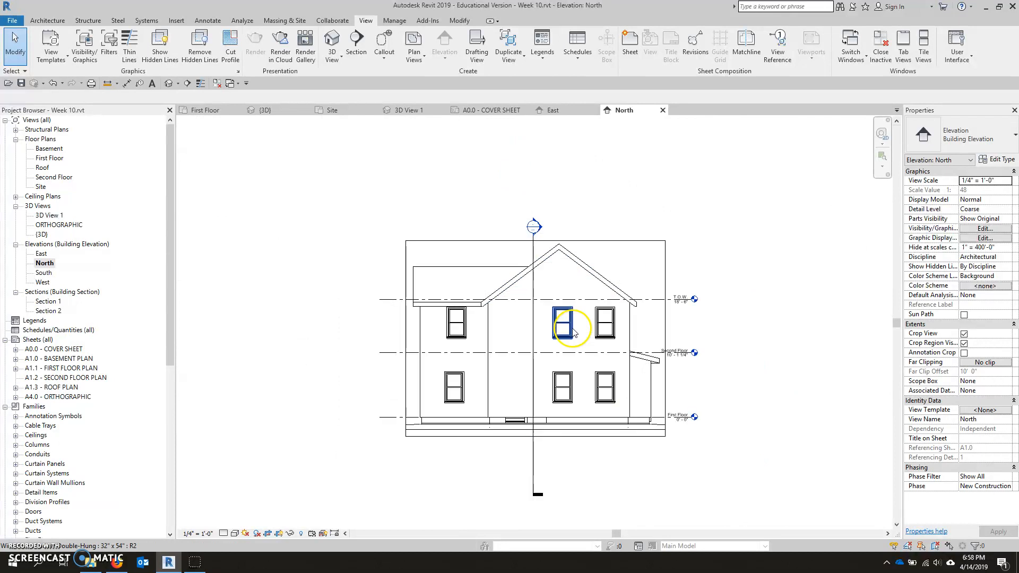
scroll(646, 318, up, 1)
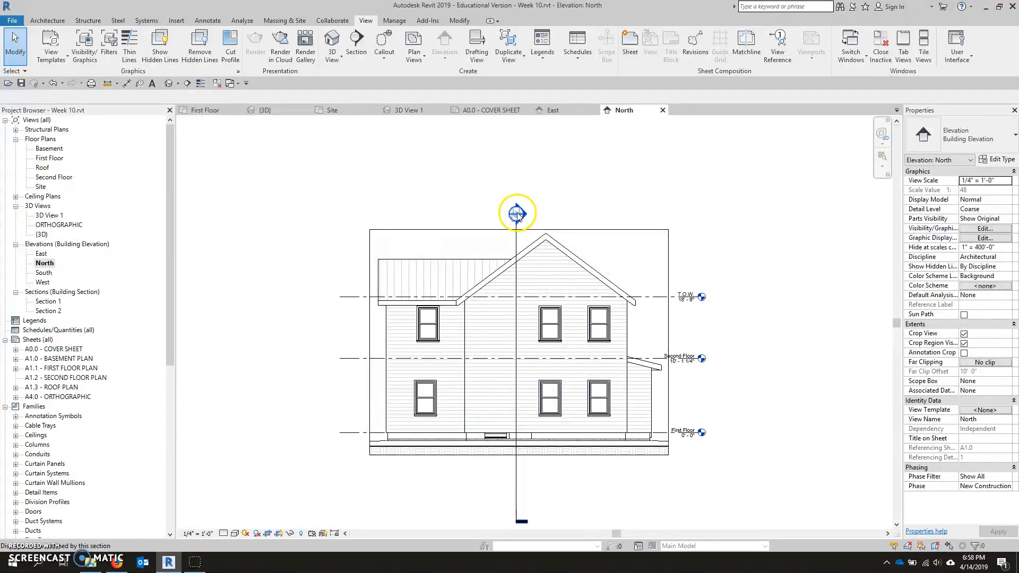
Step: Open the South elevation and set its view scale to 1/4" = 1'-0"
double_click(44, 273)
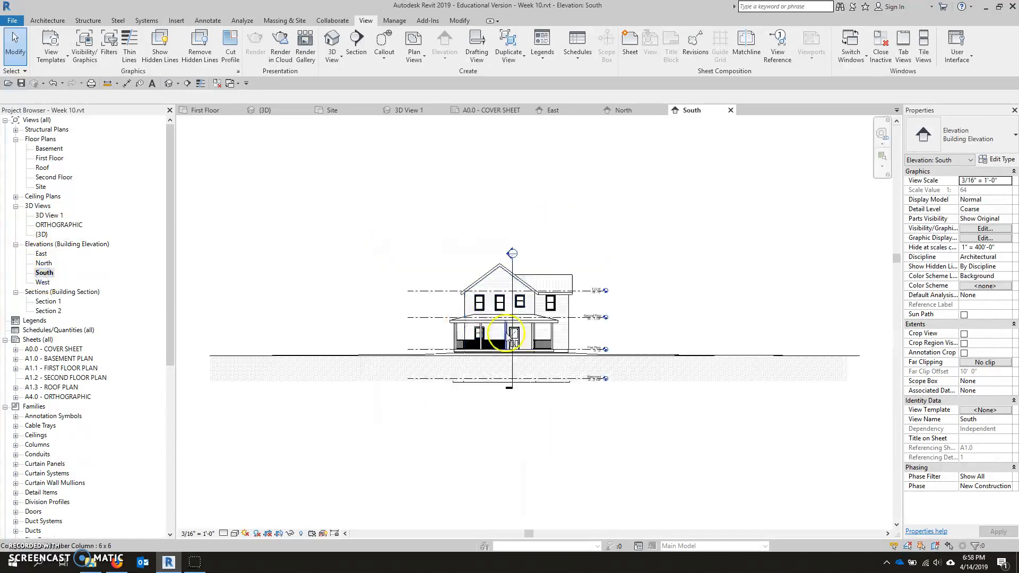
middle_drag(526, 352, 531, 355)
scroll(504, 347, up, 2)
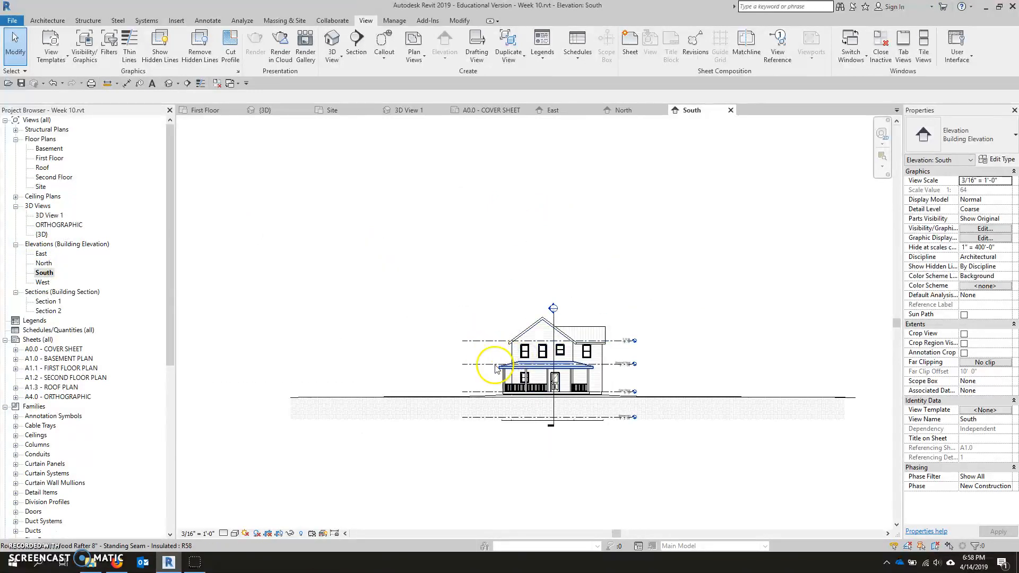
click(193, 533)
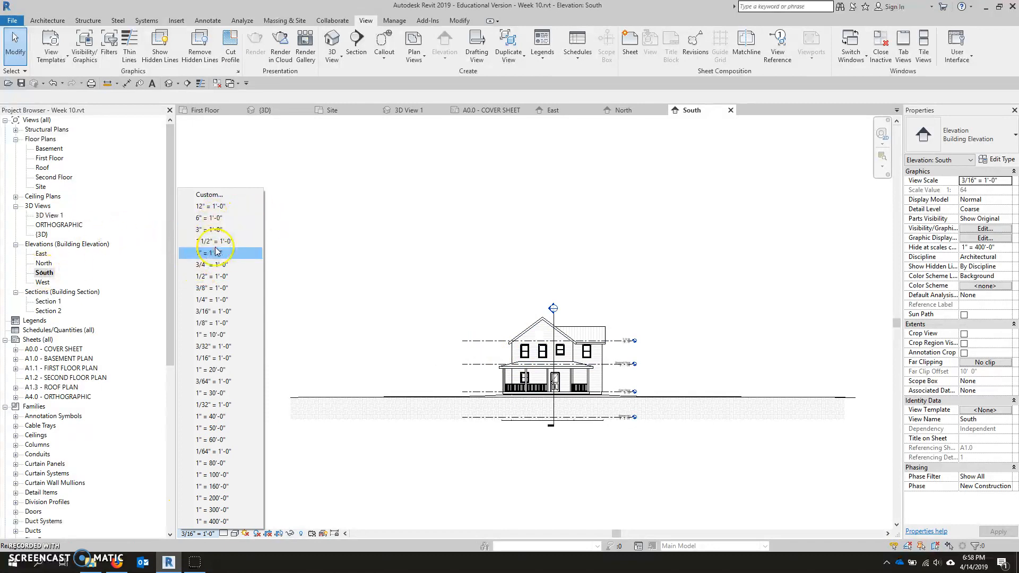
click(220, 299)
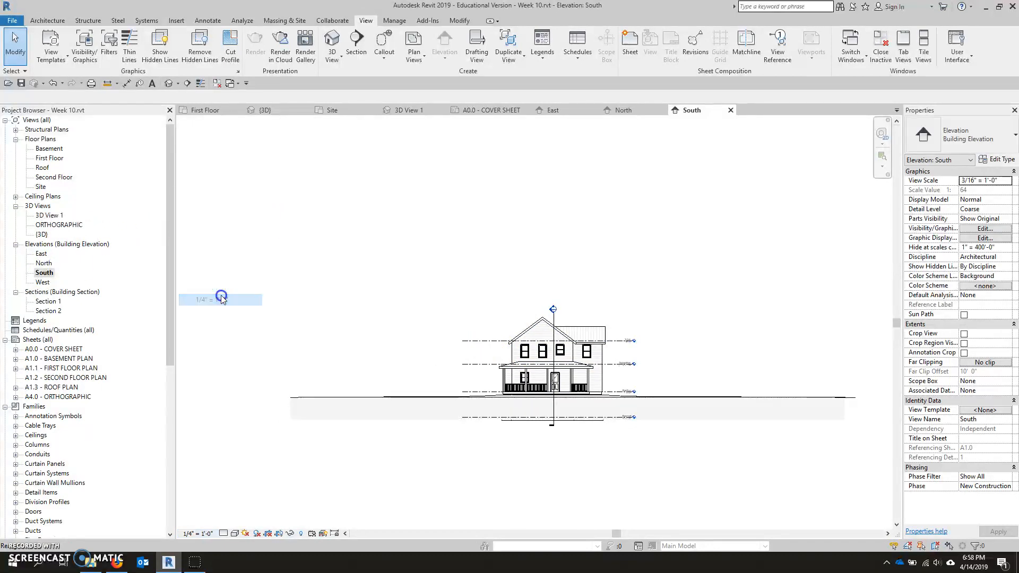
Step: Turn on the South elevation's crop view and visible crop region, and pull both side edges in close to the house
click(267, 533)
click(278, 533)
click(234, 378)
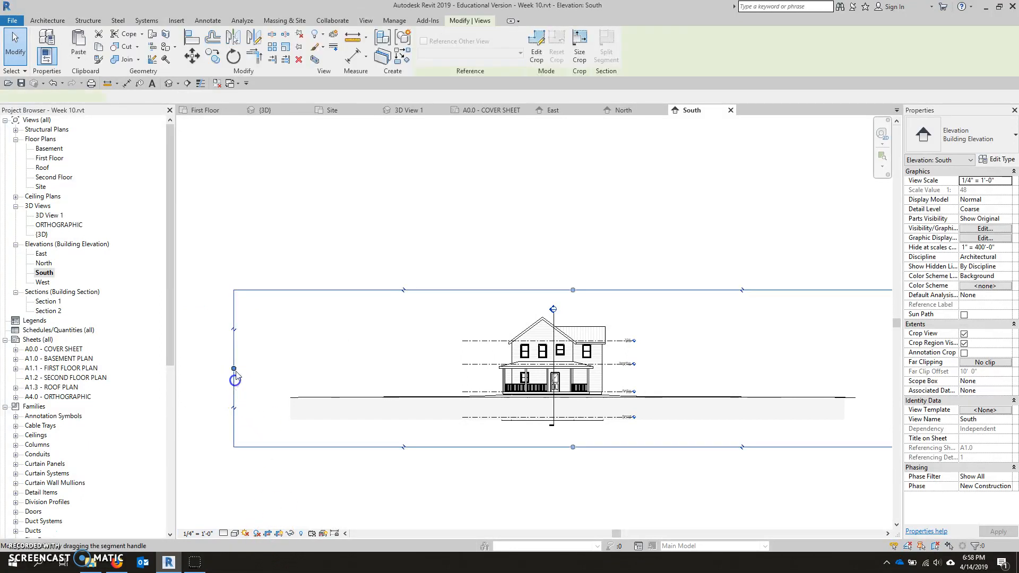
drag(236, 374, 497, 375)
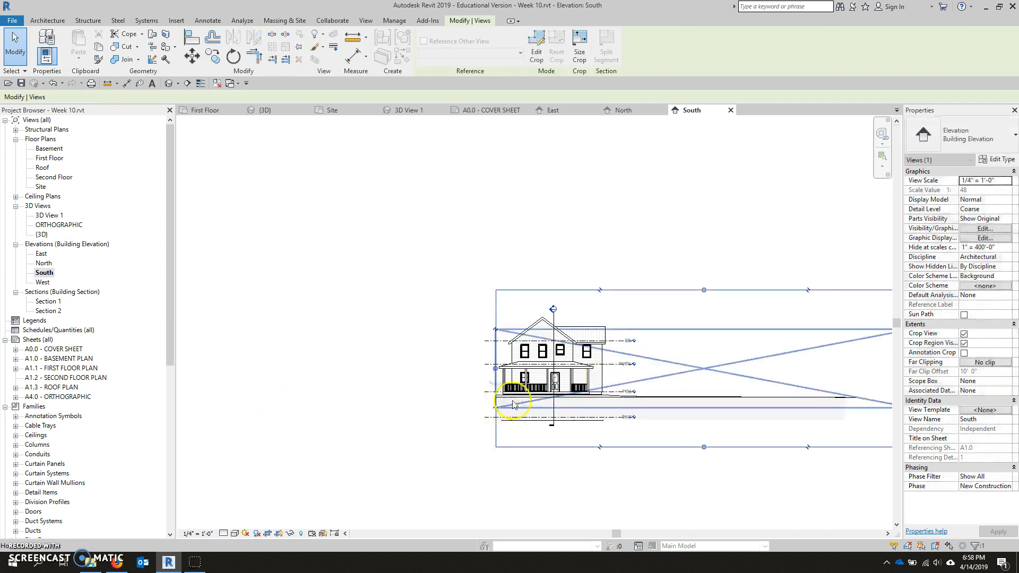
scroll(501, 378, down, 2)
drag(578, 377, 572, 377)
scroll(544, 360, up, 3)
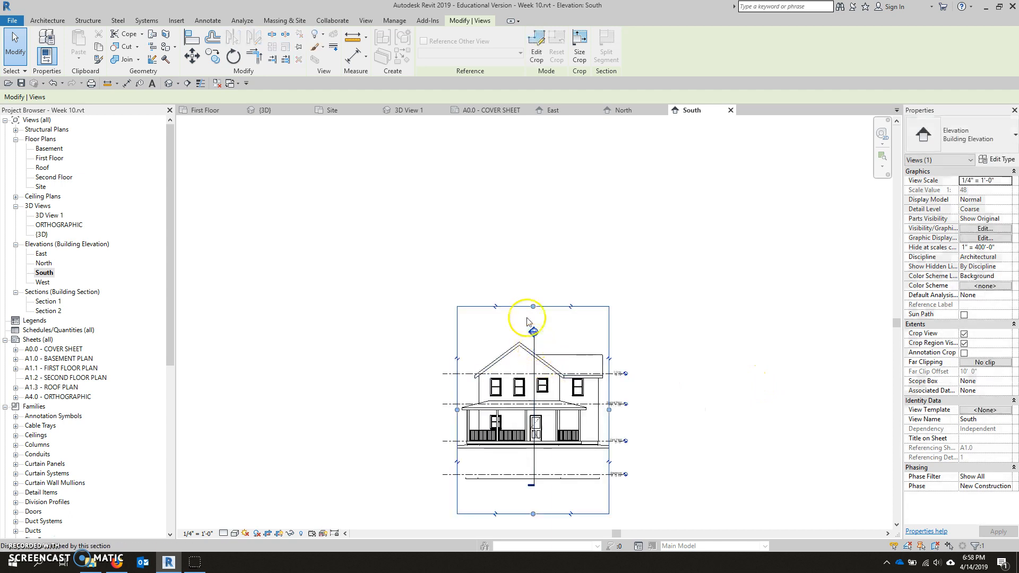
Step: Tighten the South elevation's crop region to just above the roof ridge and just below the ground surface
scroll(529, 317, up, 1)
drag(534, 304, 535, 343)
scroll(535, 342, down, 1)
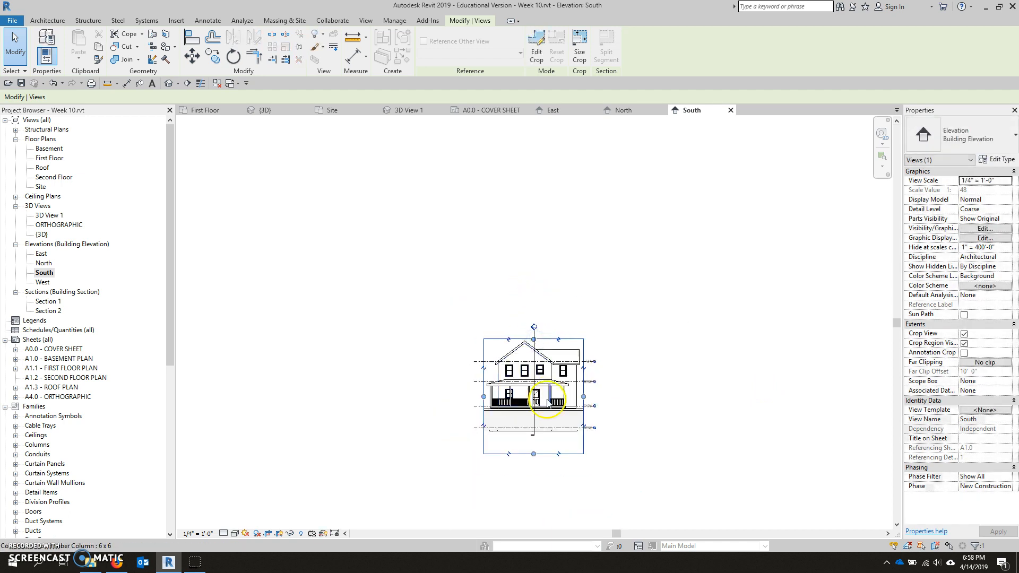
scroll(528, 435, up, 2)
drag(521, 496, 513, 414)
click(694, 428)
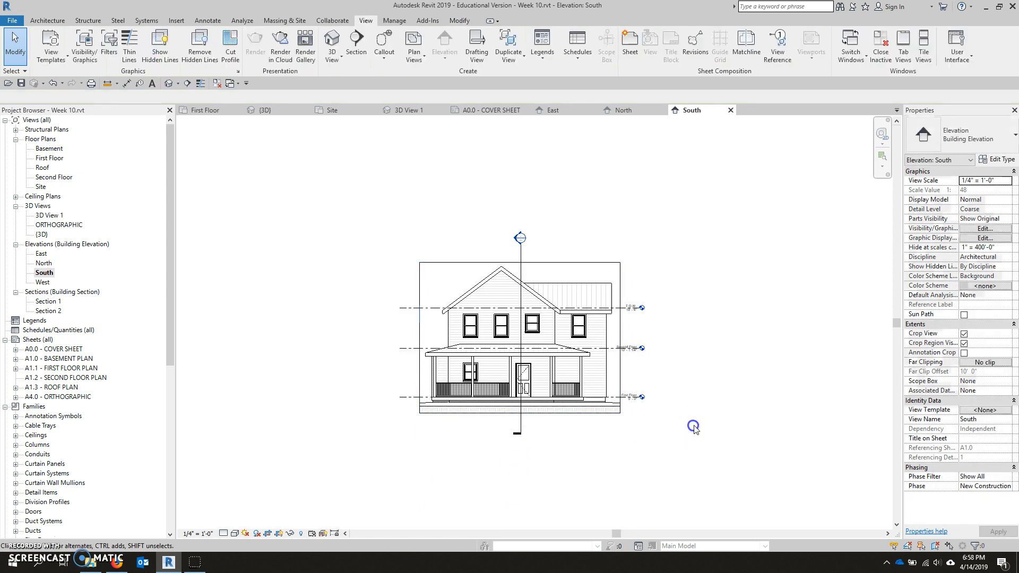
Step: Examine the section marker crossing the South elevation, and inspect the matching vertical section line on the First Floor plan
scroll(491, 419, up, 3)
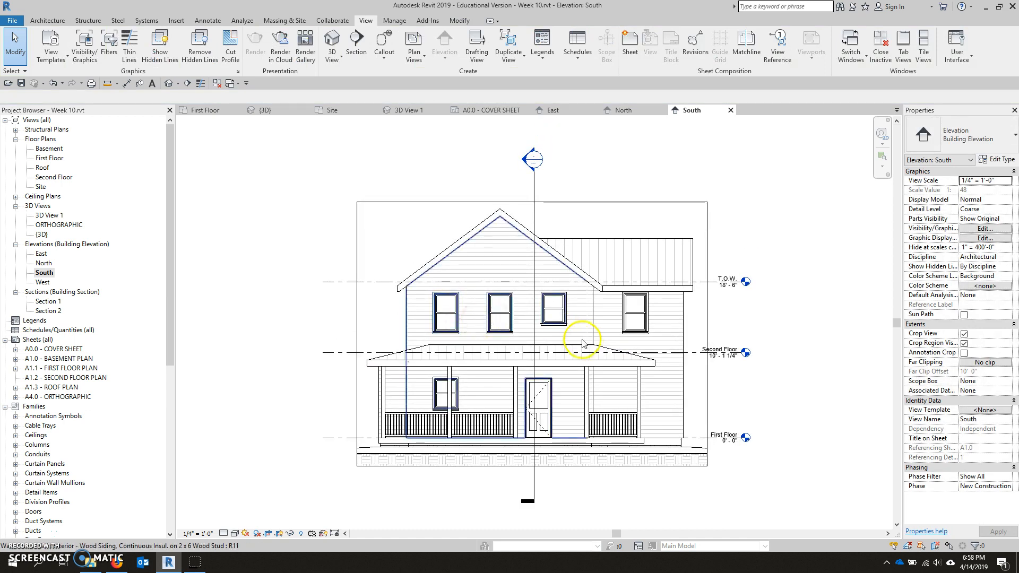
scroll(439, 324, down, 3)
middle_drag(439, 324, 511, 323)
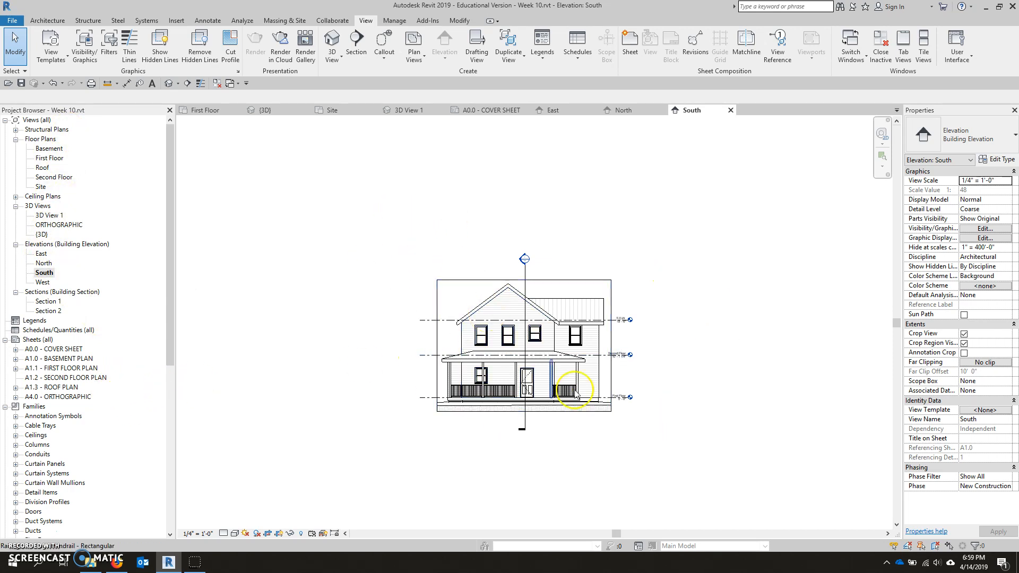
scroll(523, 358, up, 2)
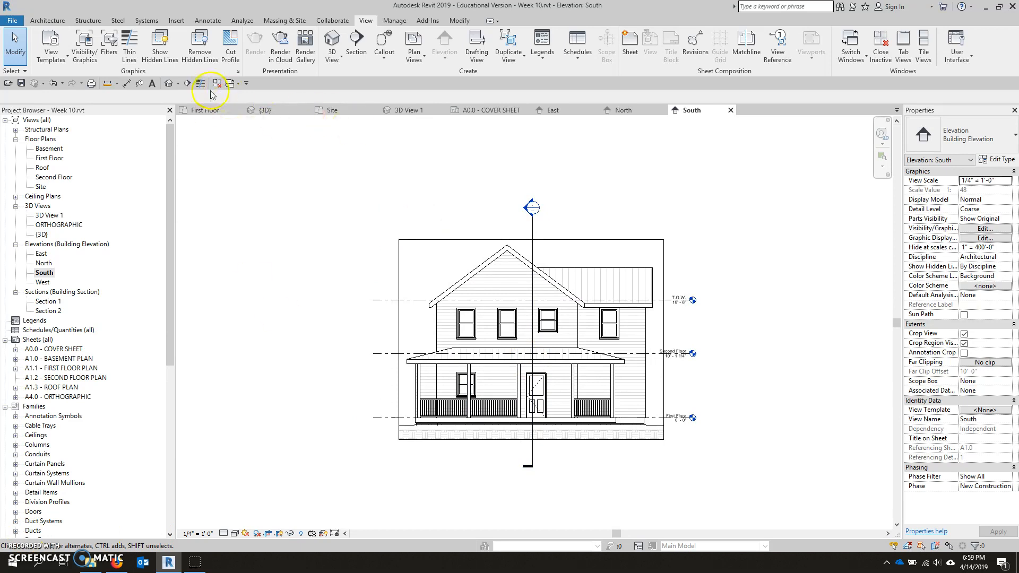
click(205, 110)
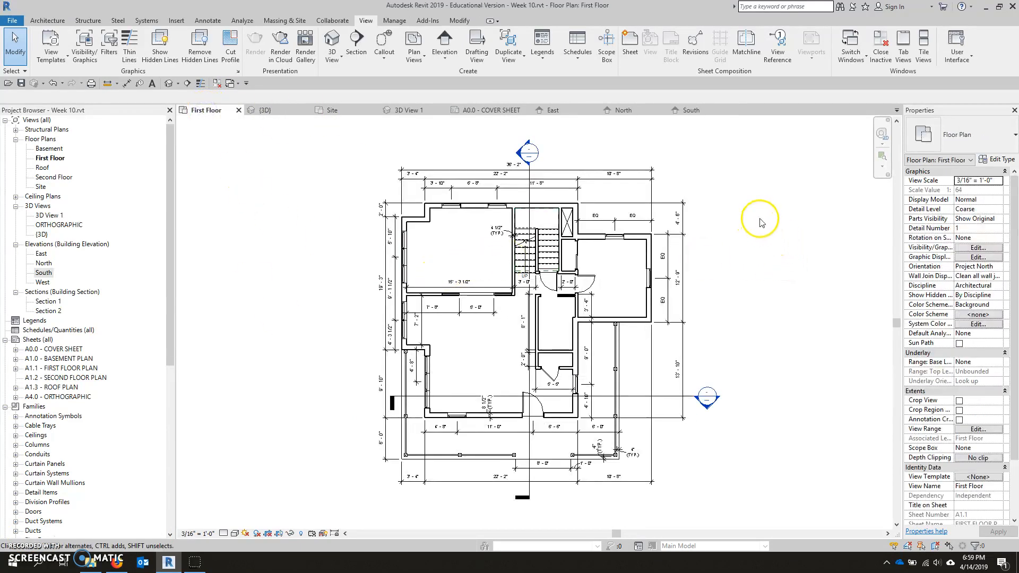
click(531, 196)
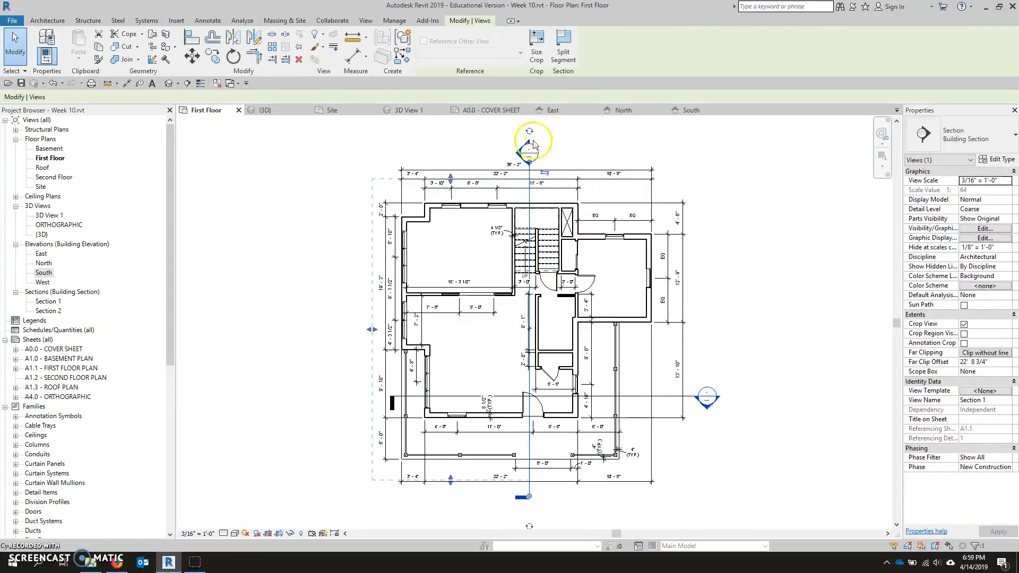
click(752, 463)
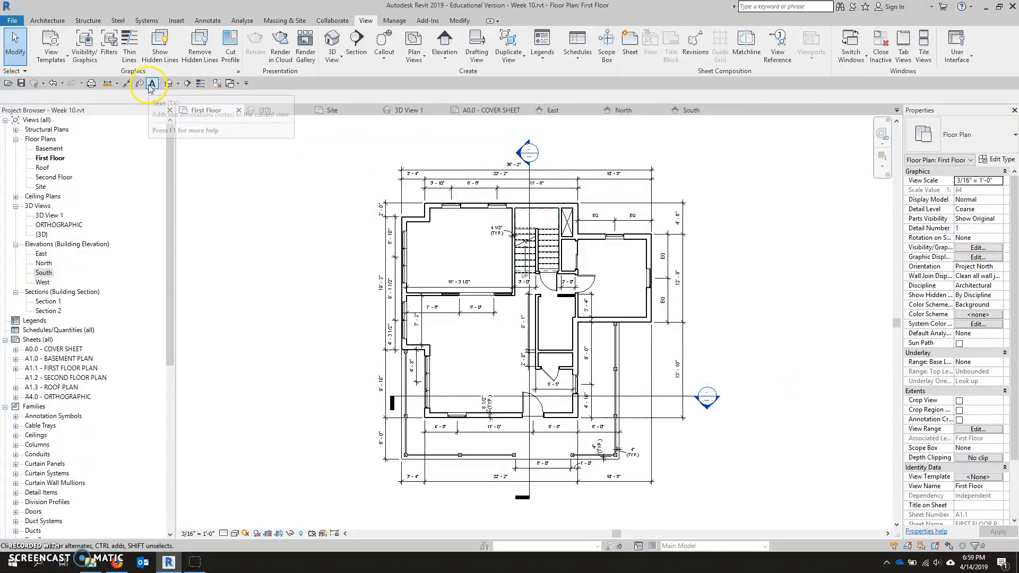
Step: Draw a horizontal building section across the whole First Floor plan and move its line down to cross the closet above the front door
click(187, 84)
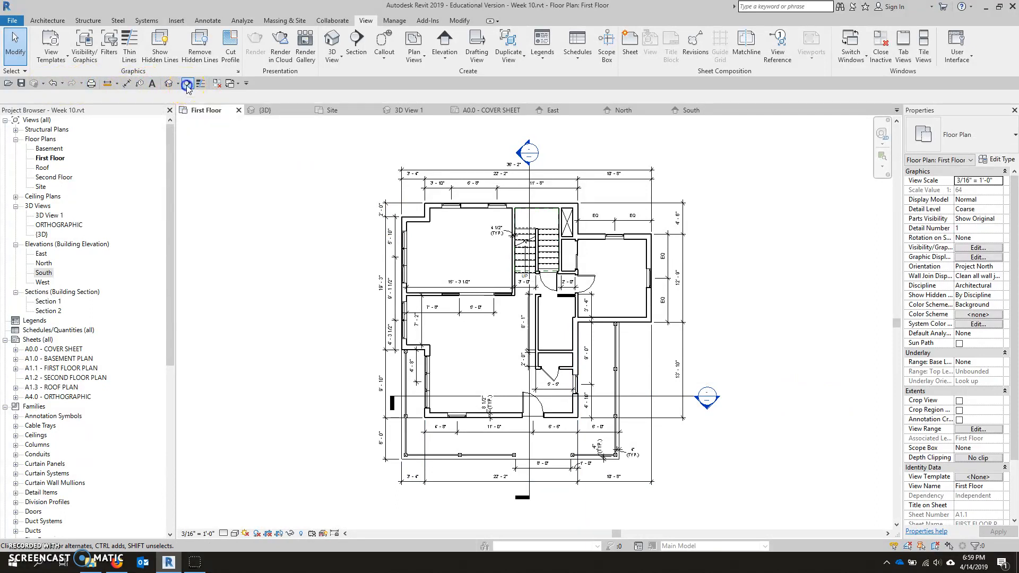
click(329, 321)
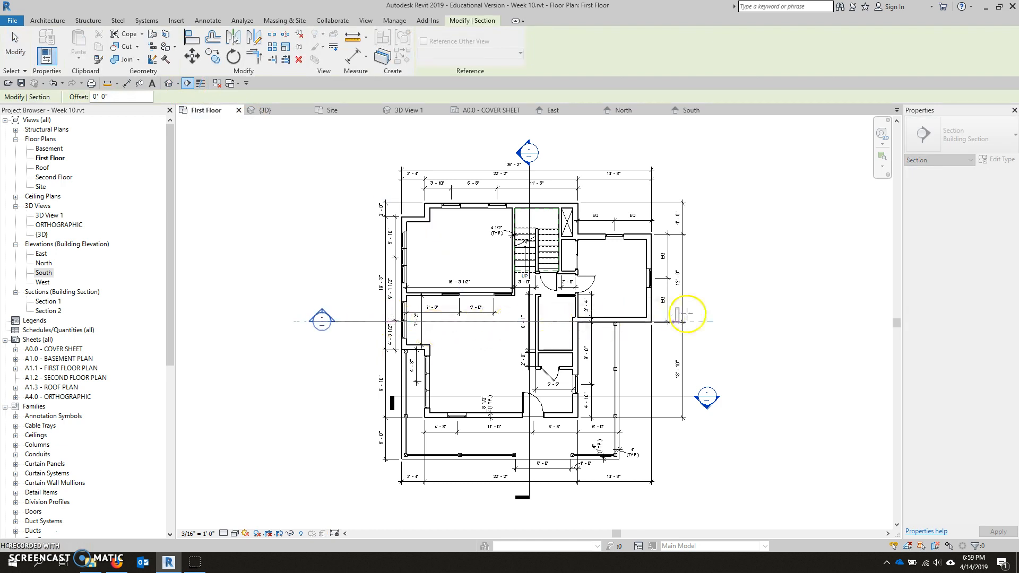
click(737, 314)
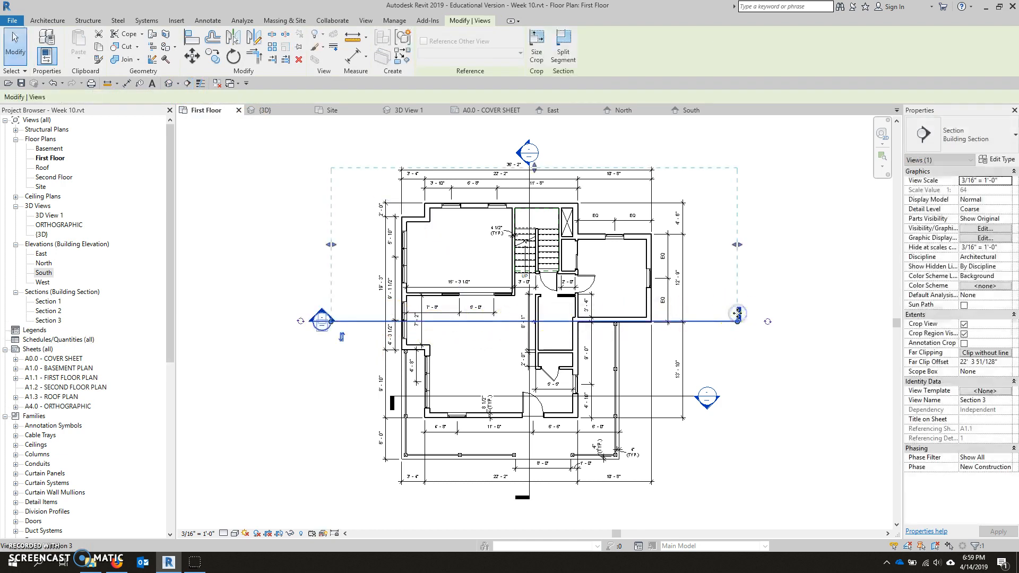
drag(355, 321, 358, 369)
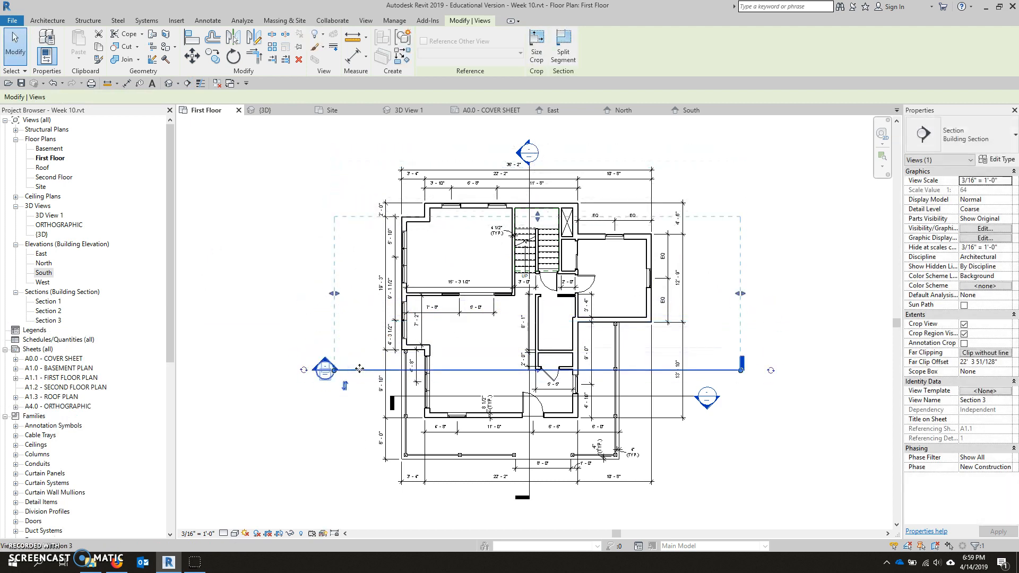
Step: Flip the new section's viewing direction to face down and back up, and pull both ends of its line in toward the house
click(345, 386)
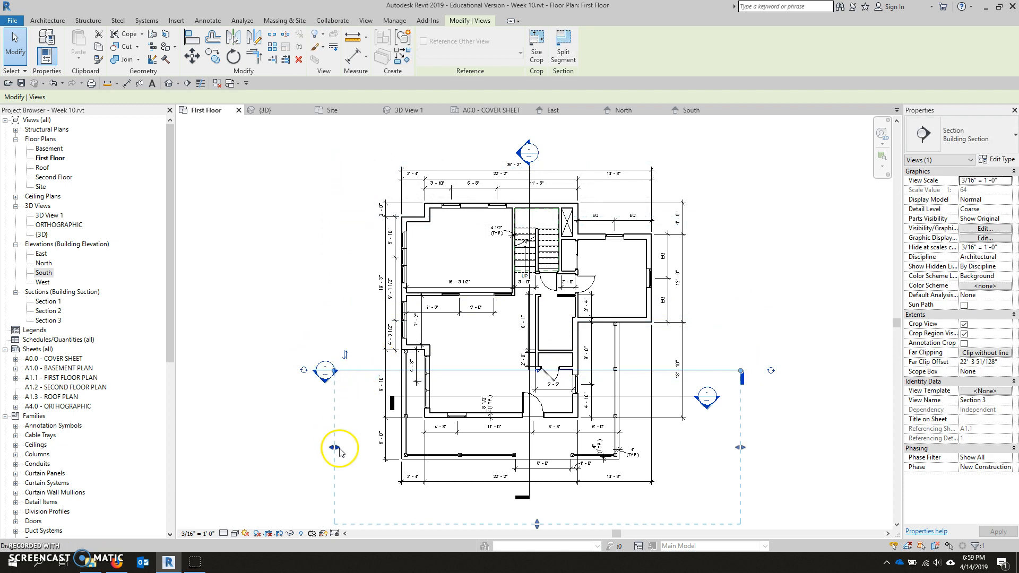
click(344, 357)
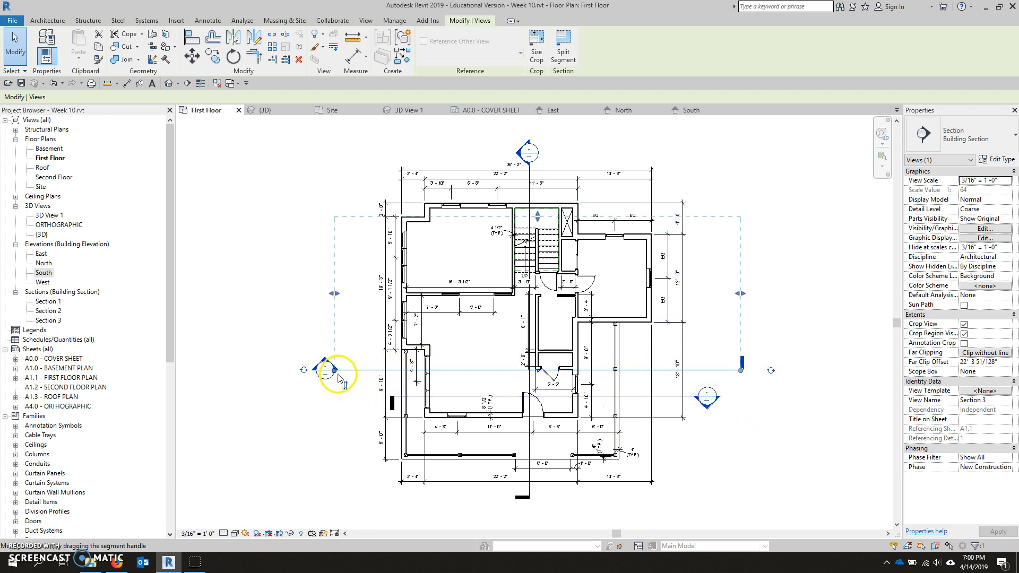
drag(334, 372, 361, 371)
drag(741, 370, 700, 370)
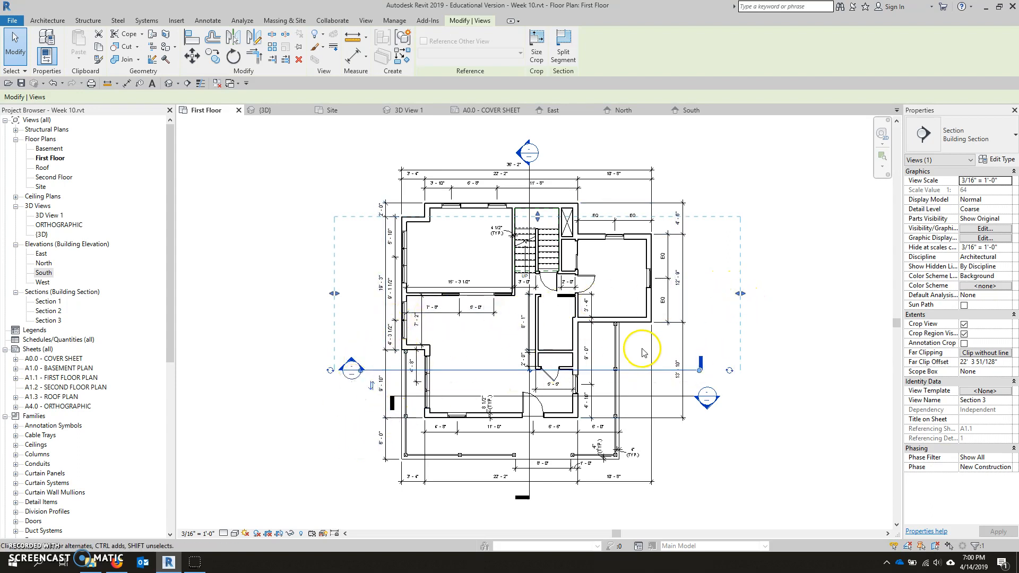
Step: Delete the newly drawn horizontal section together with its section view
key(Delete)
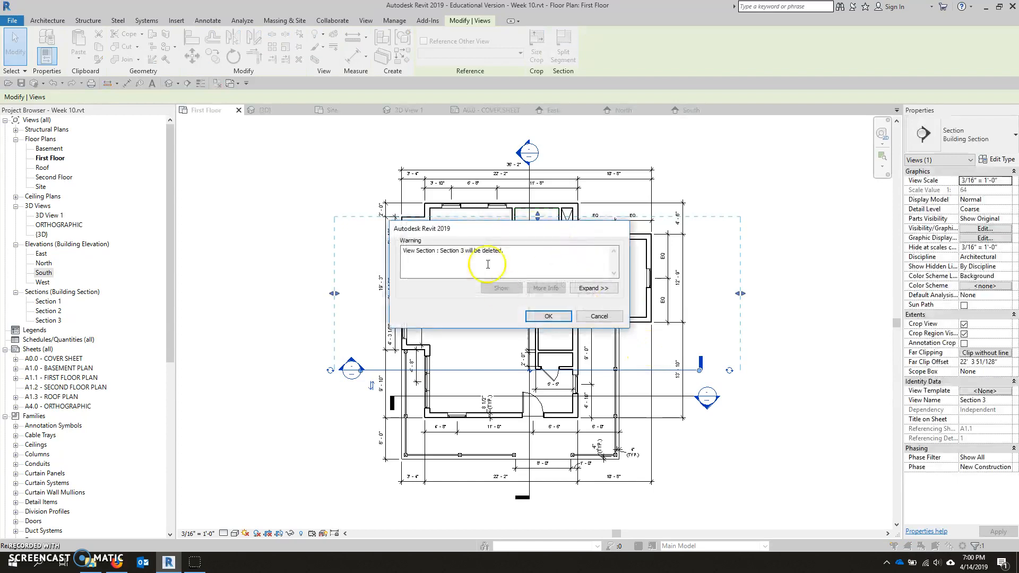
click(549, 317)
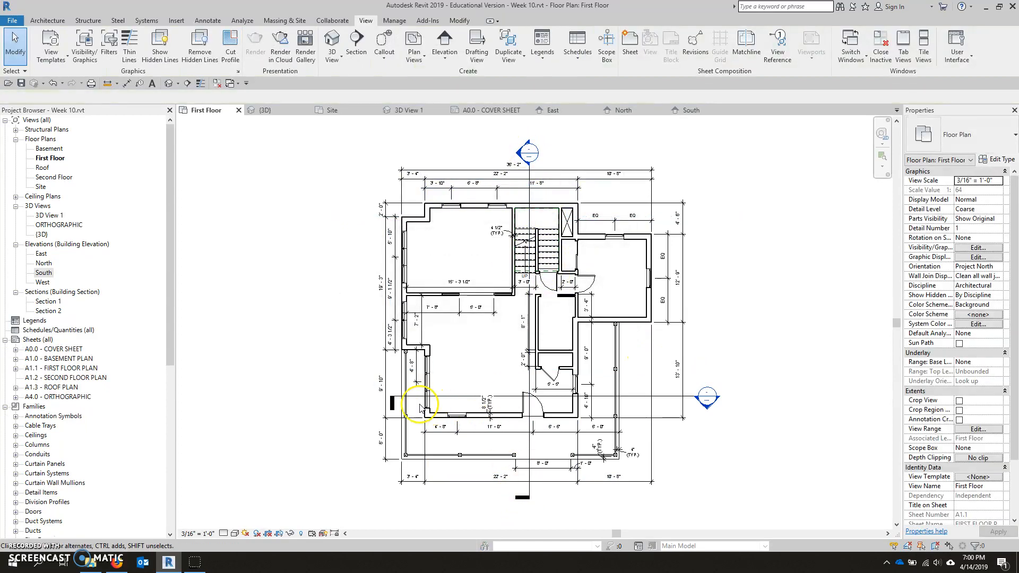